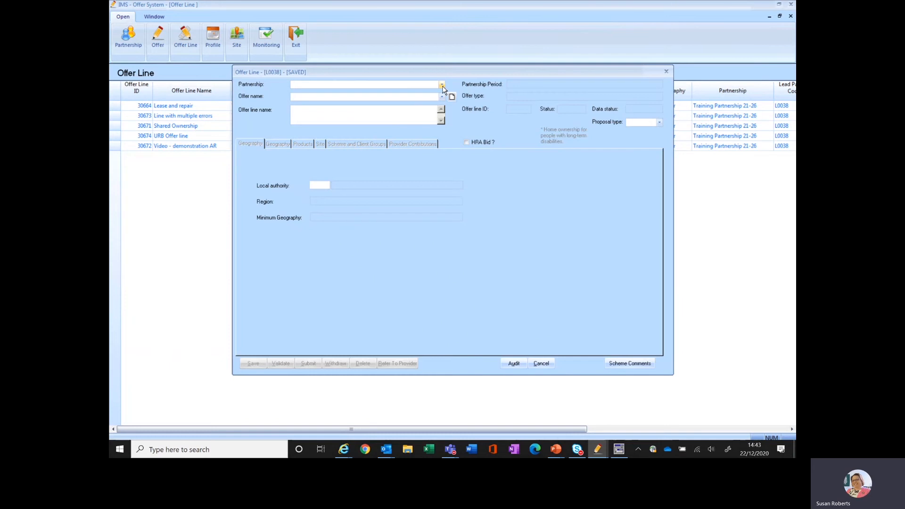
Step: Assign the offer line to partnership Training Partnership 21-26 and offer Training Offer 21-26
left_click(442, 86)
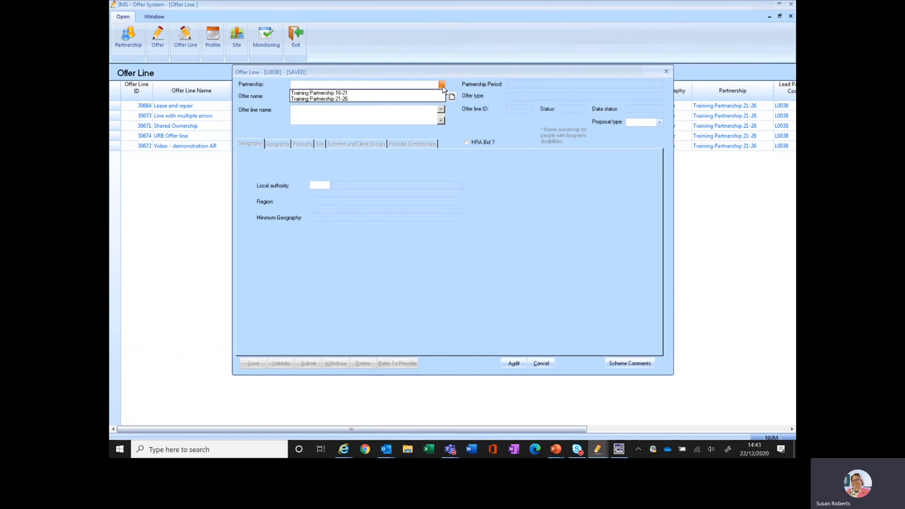
left_click(393, 99)
left_click(391, 98)
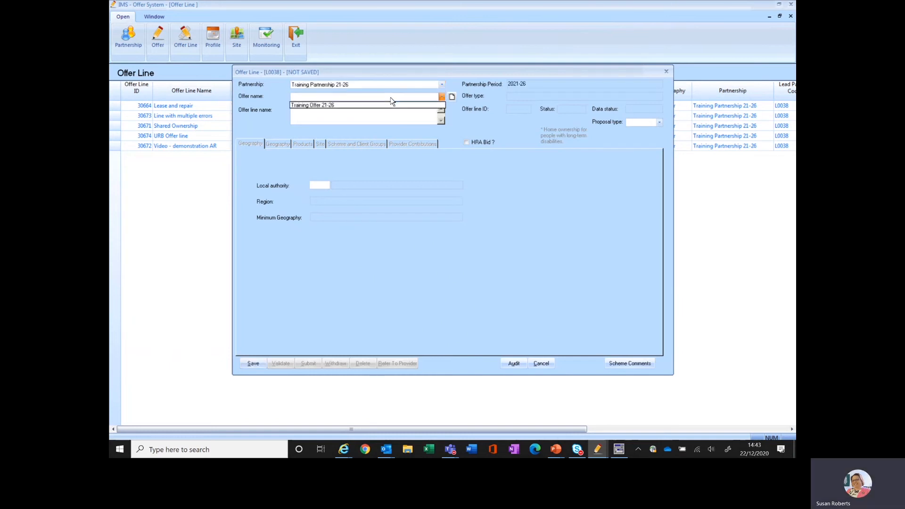
left_click(357, 106)
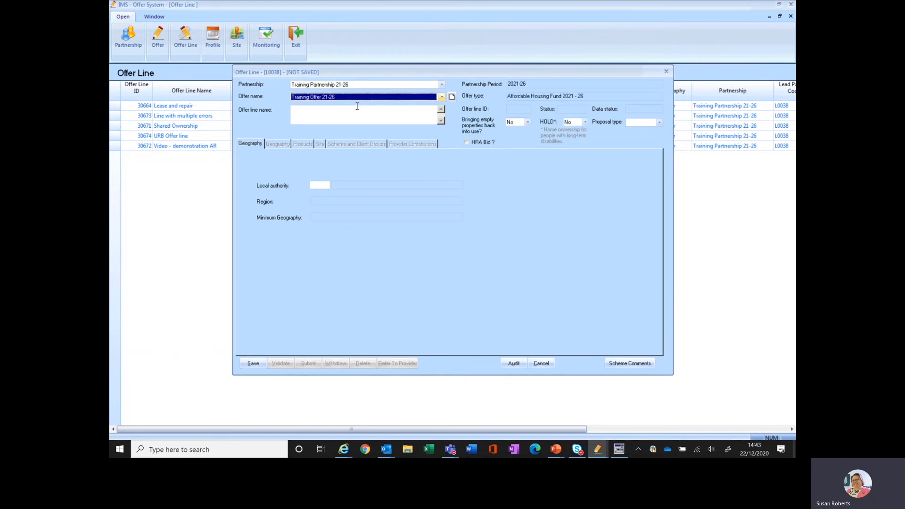
Step: Name the offer line "Video - demonstration AR Indic"
left_click(322, 117)
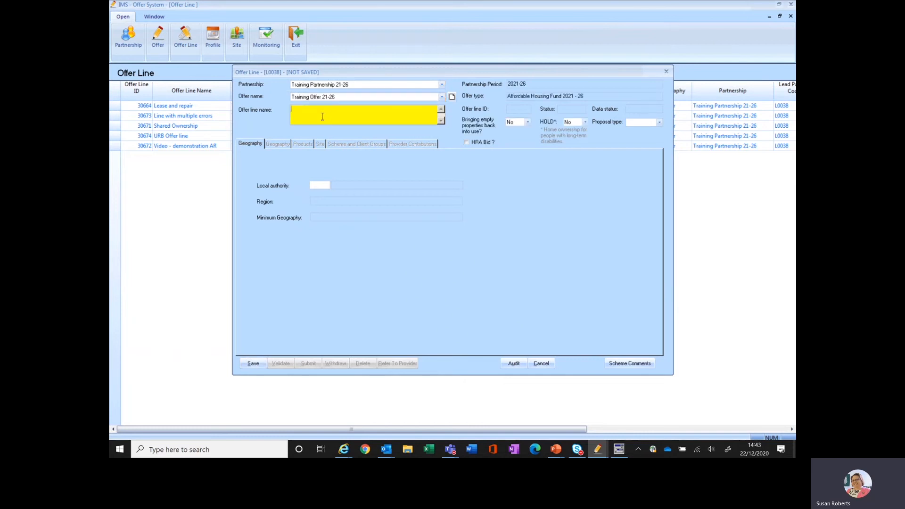
type("Video ")
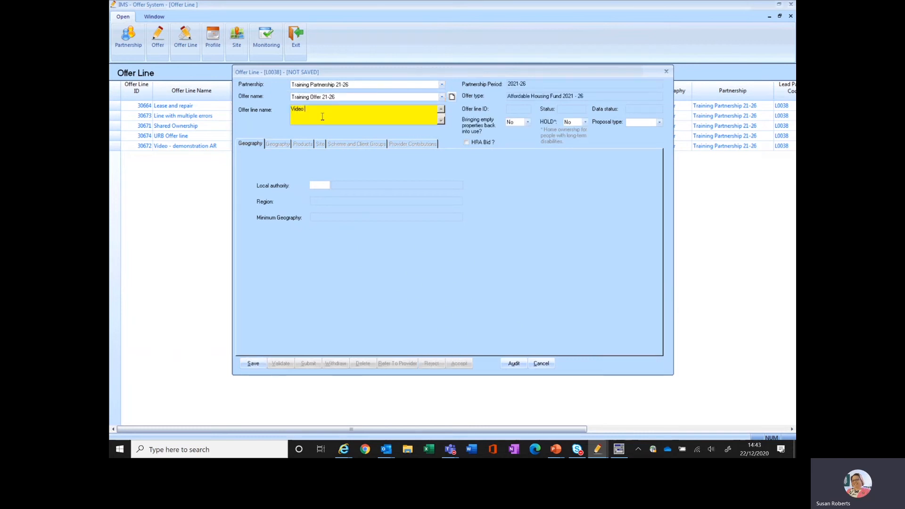
type("- demonstrat")
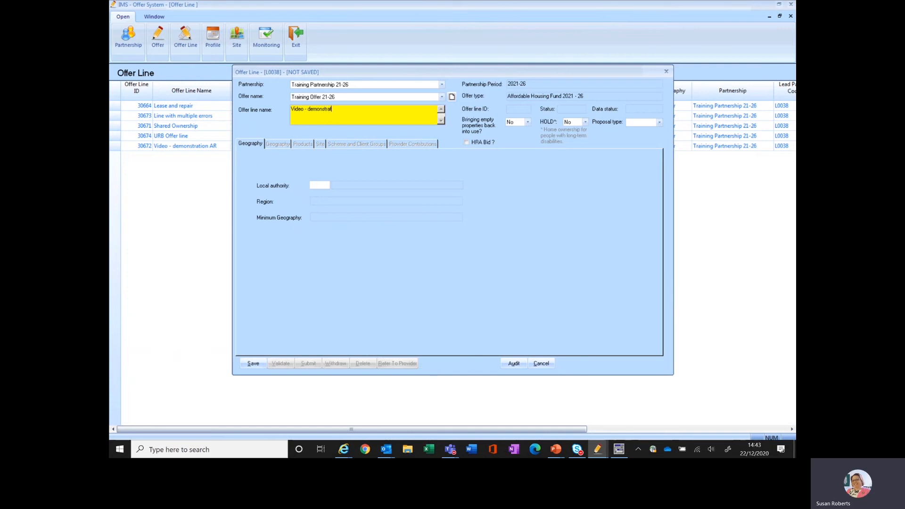
type("ion AR I")
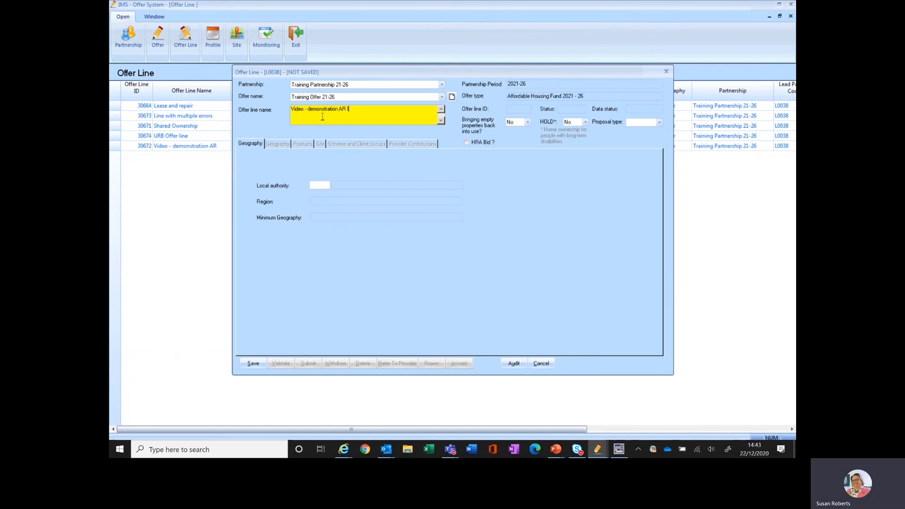
type("ndic")
Step: Set bringing empty properties back into use to Yes and the proposal type to Indicative
left_click(527, 123)
left_click(516, 131)
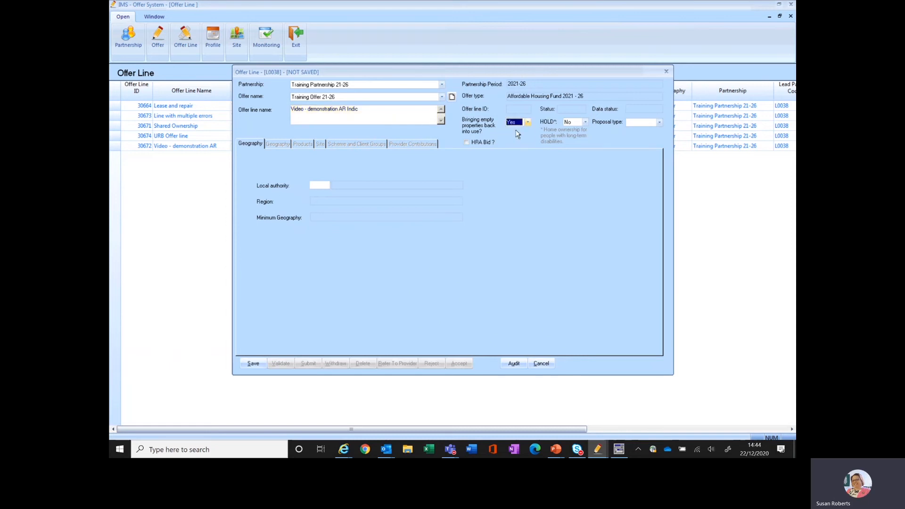
left_click(659, 123)
left_click(644, 137)
Step: Look up local authorities matching "tam", choose Tameside for the offer line's geography, and save the offer line
left_click(320, 185)
double_click(320, 185)
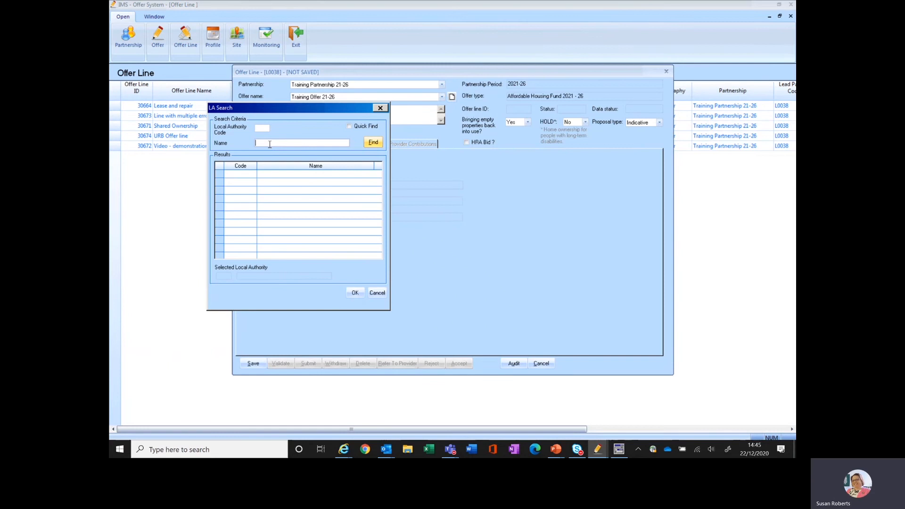
type("tam")
left_click(374, 143)
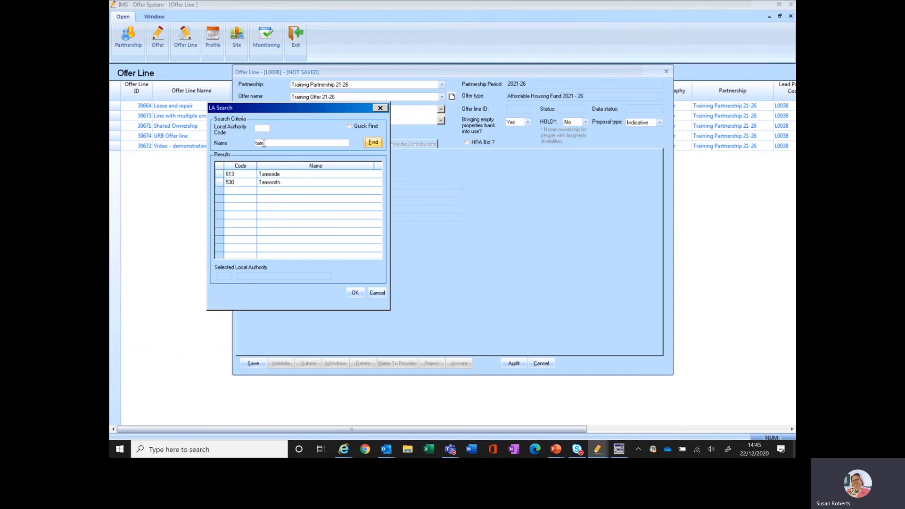
left_click(262, 178)
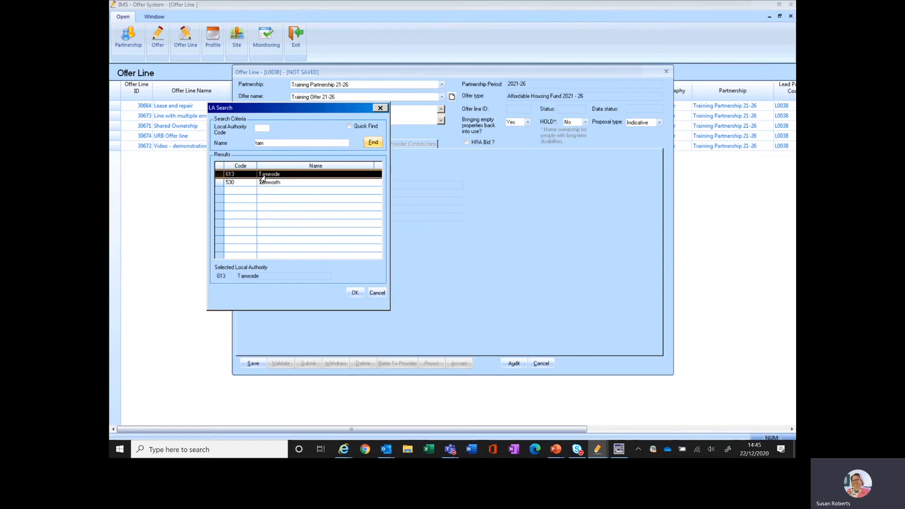
left_click(355, 292)
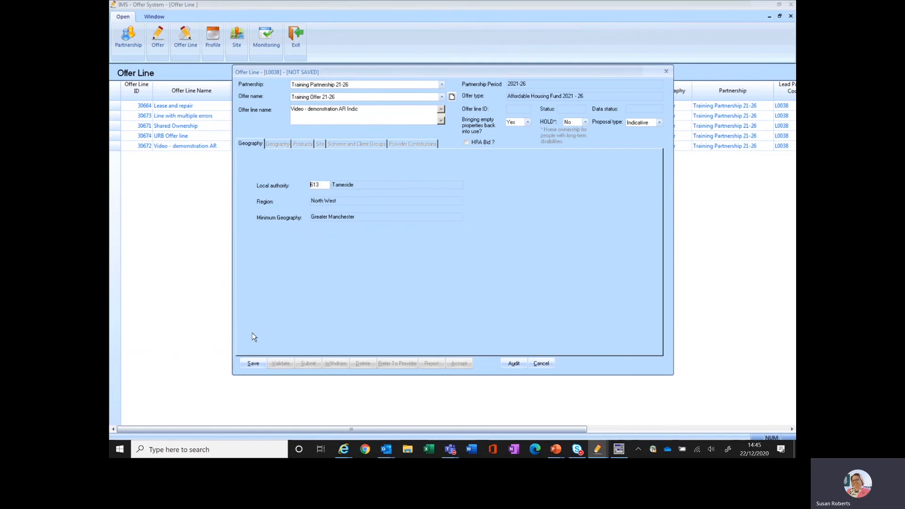
left_click(252, 363)
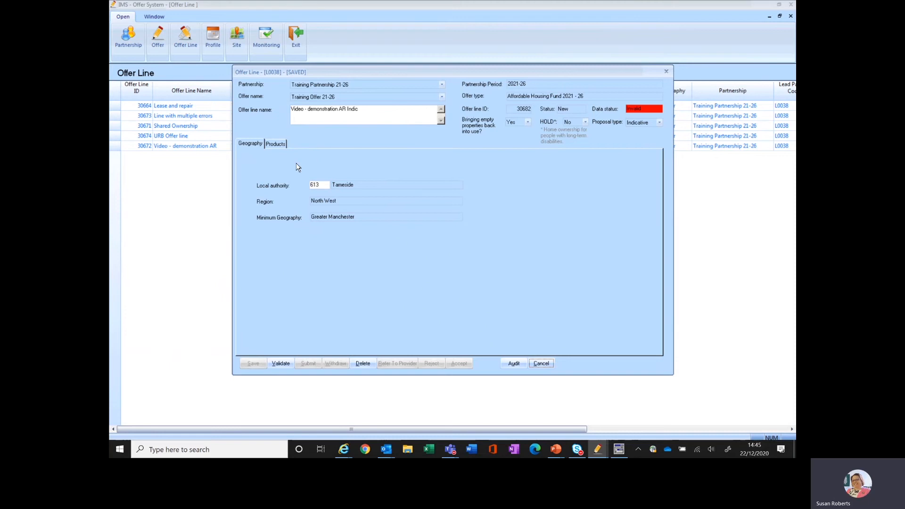
Step: Set the products' processing route to Purchase & Repair and the offer line source to Continuous Market Engagement, and save
left_click(274, 144)
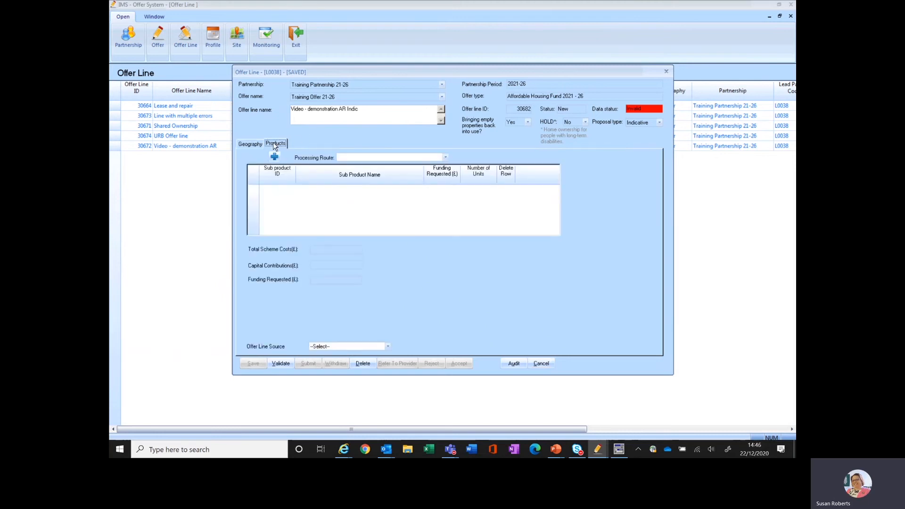
left_click(446, 157)
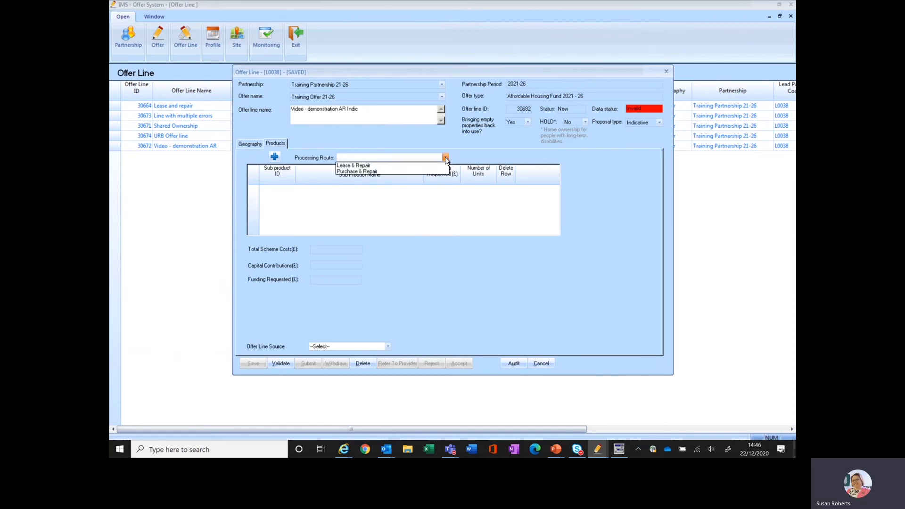
left_click(415, 172)
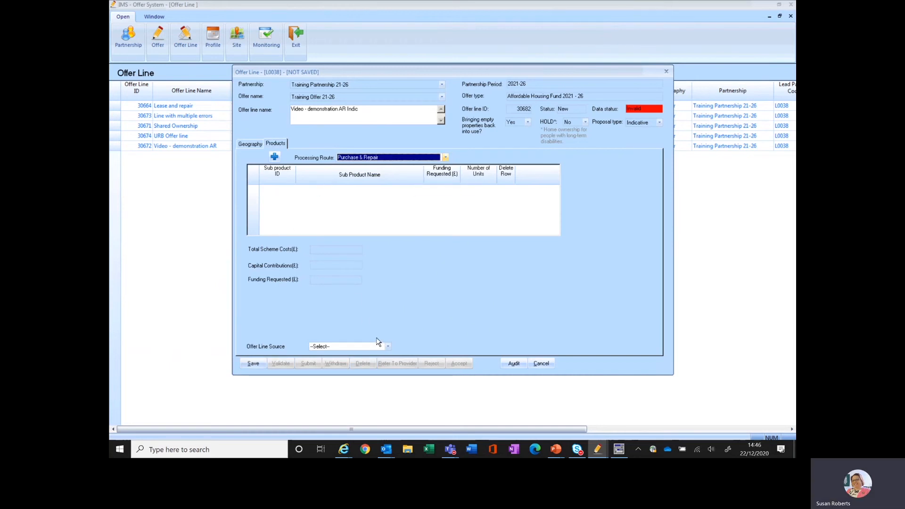
left_click(387, 347)
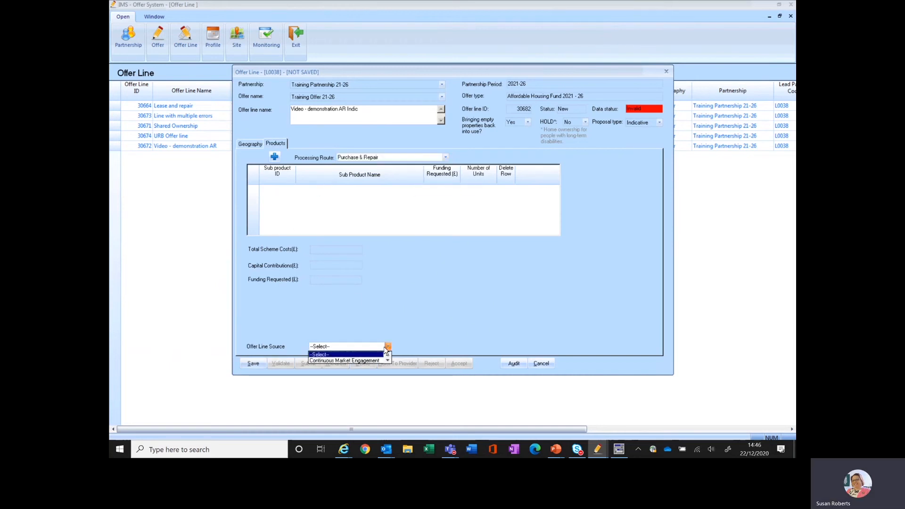
left_click(352, 360)
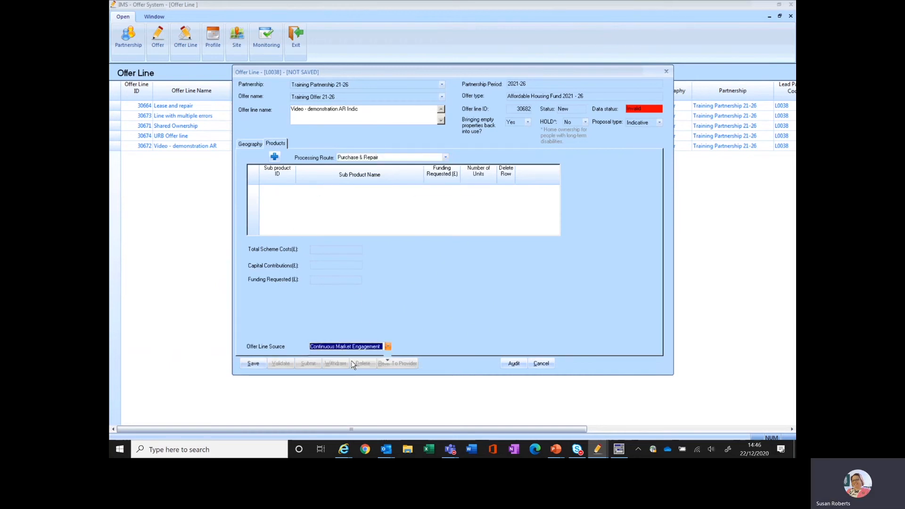
left_click(253, 363)
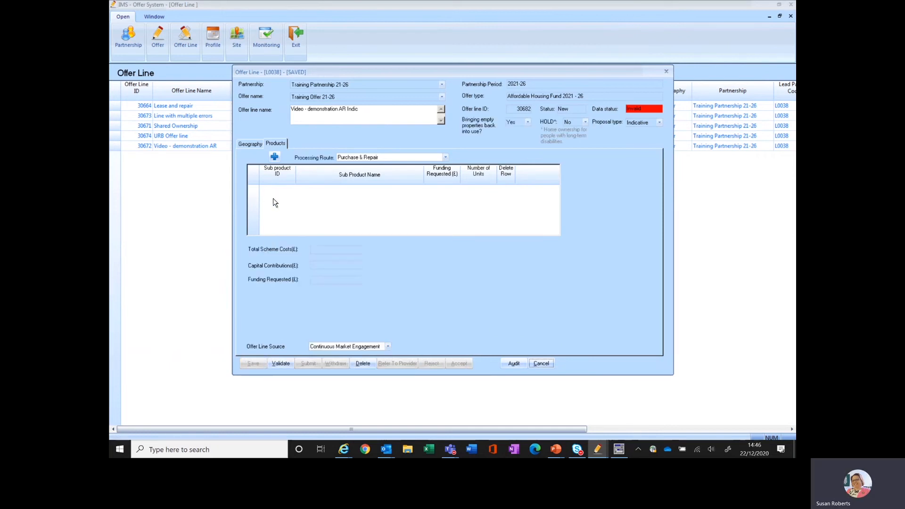
Step: Add an Affordable Rent sub product with 10 units and 235,000 funding requested, and save it
left_click(275, 158)
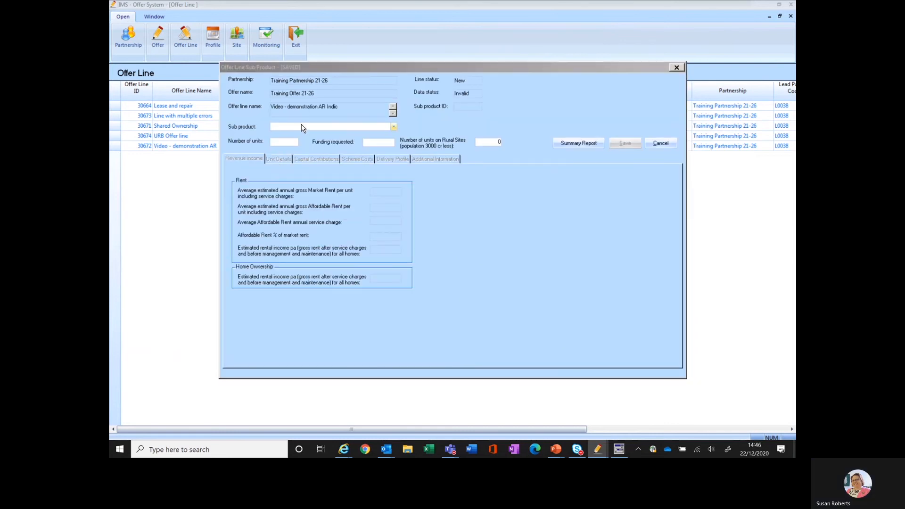
left_click(300, 127)
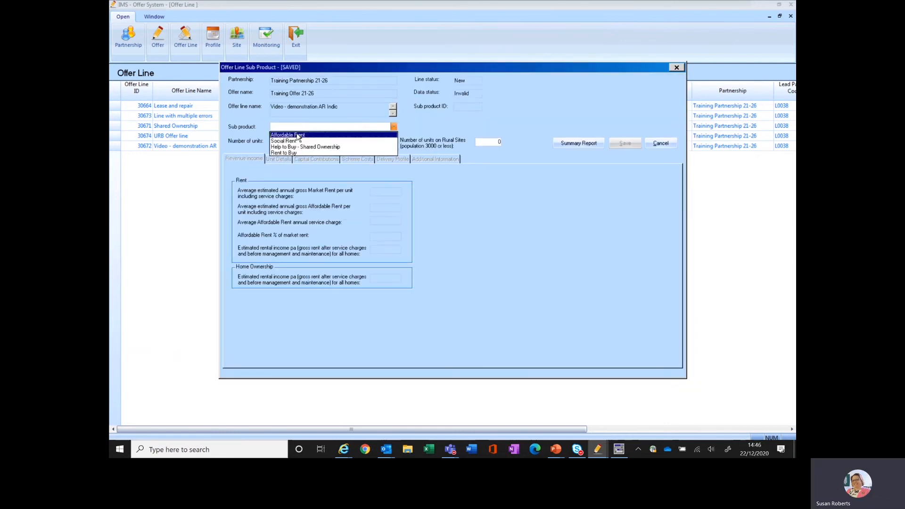
left_click(290, 134)
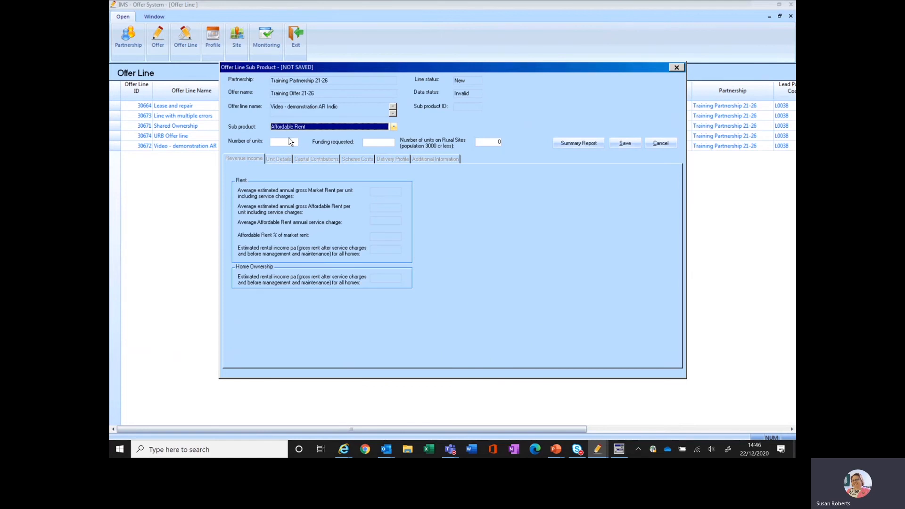
left_click(291, 141)
type("10")
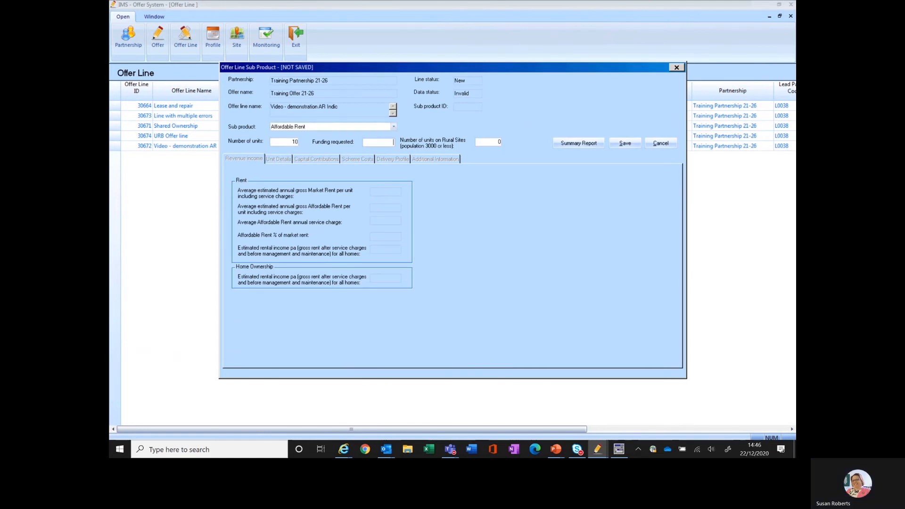
key("Tab")
type("235")
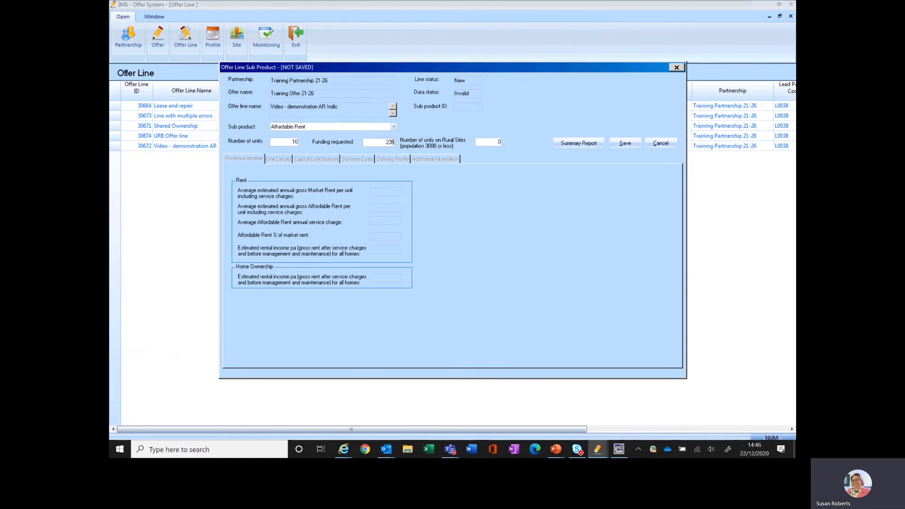
type("000")
left_click(625, 143)
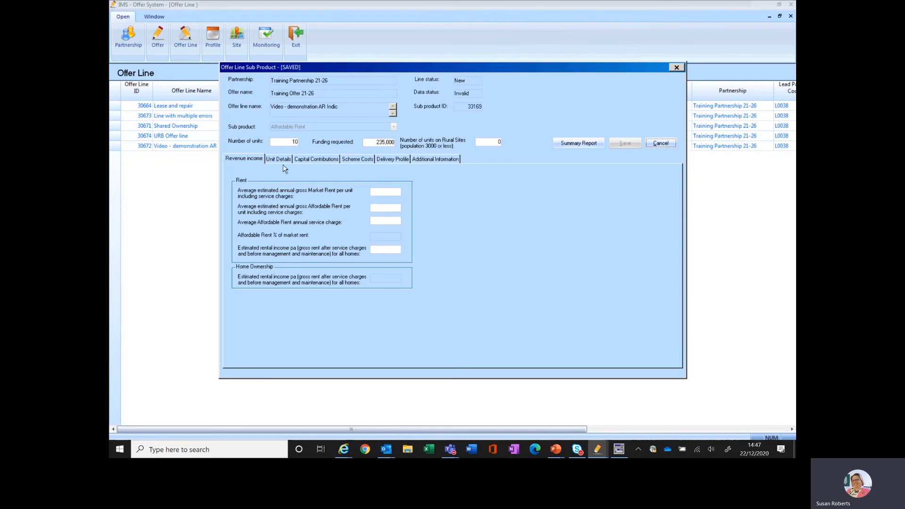
Step: Enter the revenue income: annual market rent 6,660, affordable rent 5,280, service charge 364 and estimated rental income 49,160
left_click(384, 192)
type("8")
left_click(384, 208)
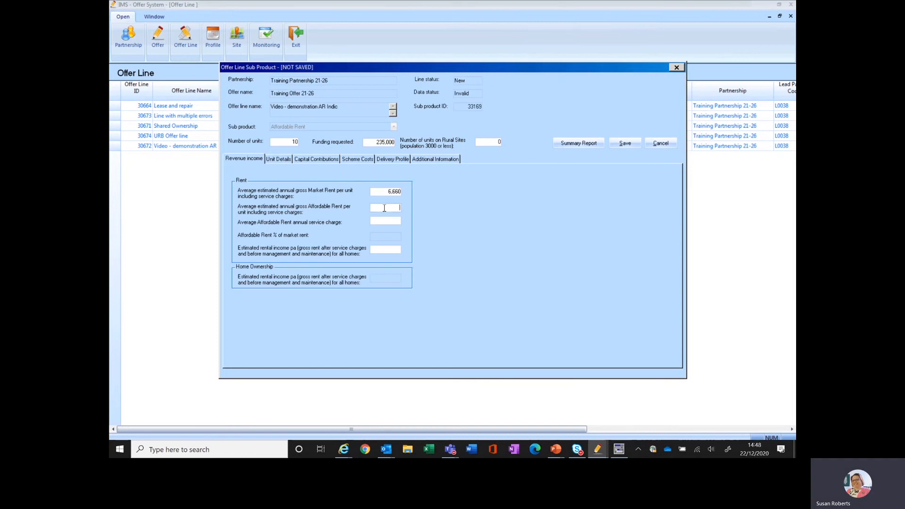
type("5280")
left_click(389, 220)
type("364")
type("49160")
Step: Start a new unit type entry in the unit details with 19 units of General Needs housing
left_click(289, 160)
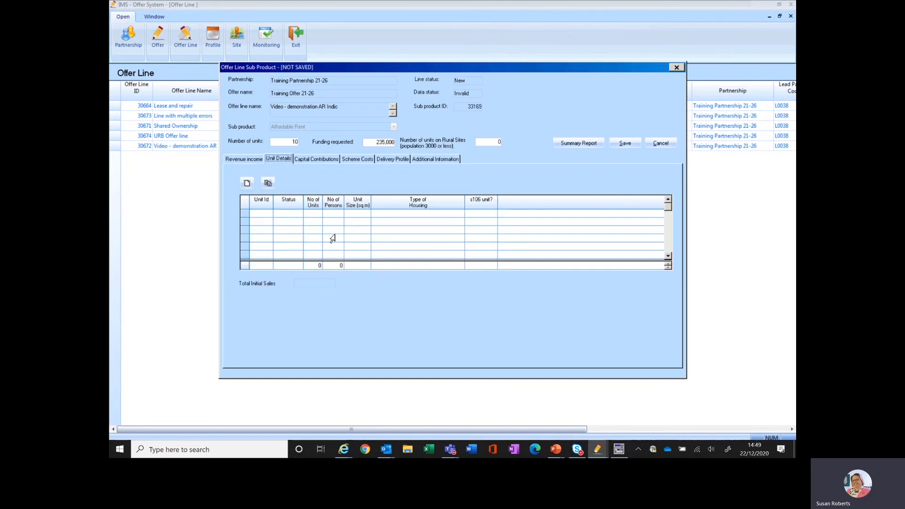
double_click(265, 218)
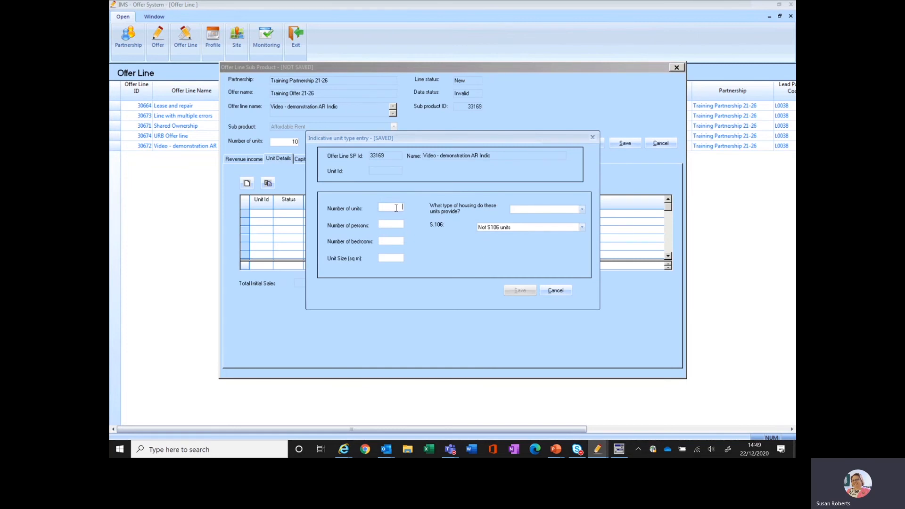
type("19")
key("Tab")
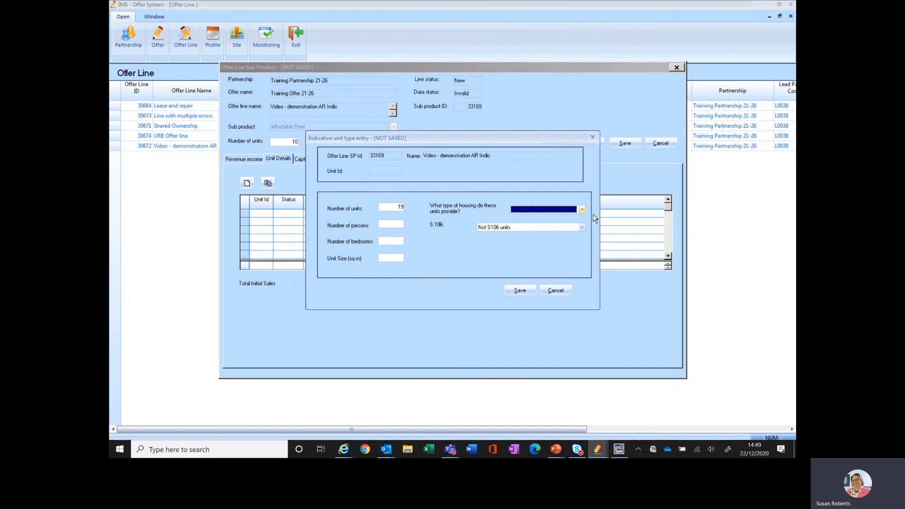
left_click(581, 210)
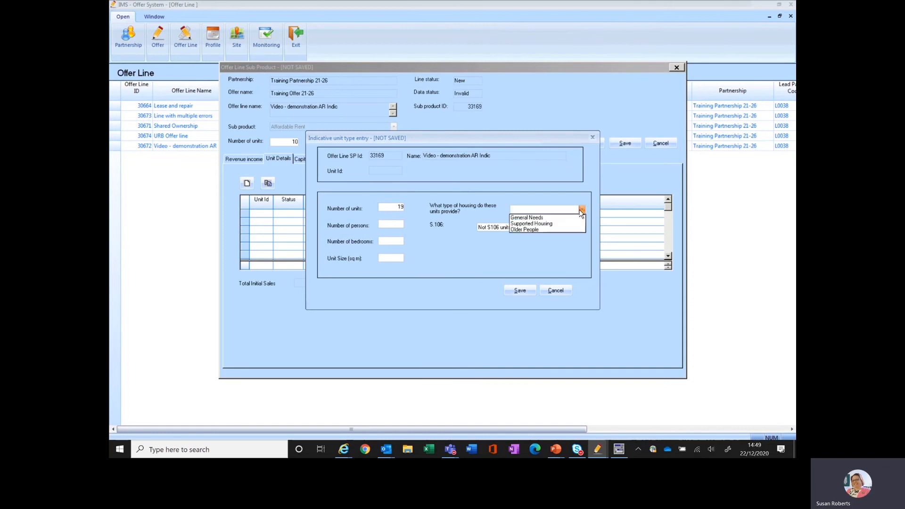
left_click(546, 220)
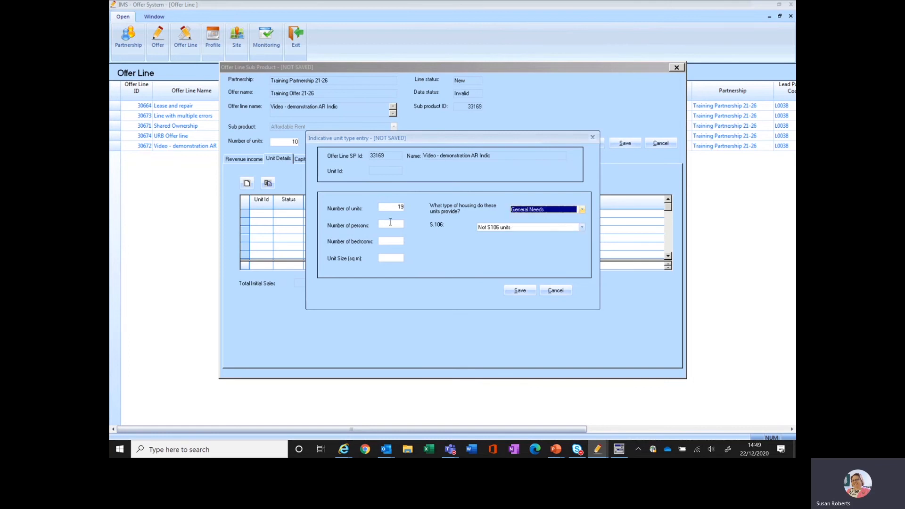
Step: Complete the unit type with 3 persons, 2 bedrooms, 57 sq m and Not S106 units, and save the entry
left_click(390, 225)
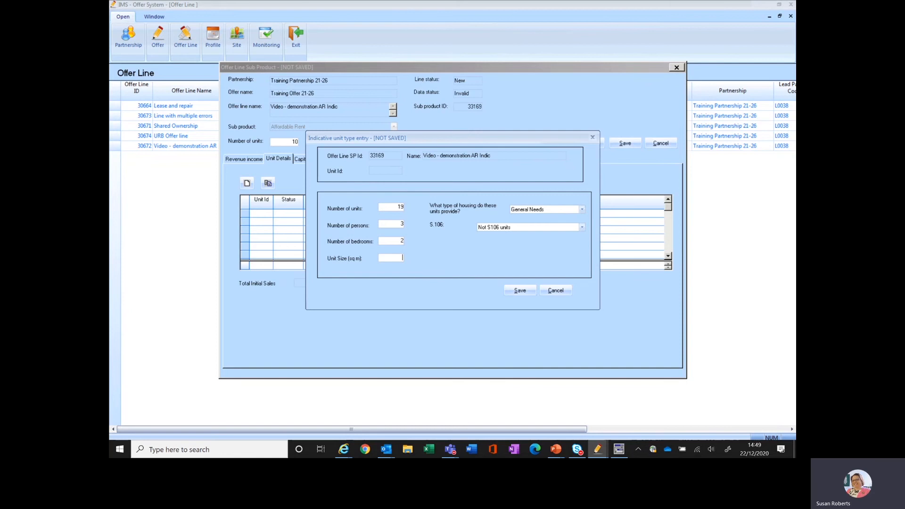
left_click(402, 258)
type("54")
left_click(581, 228)
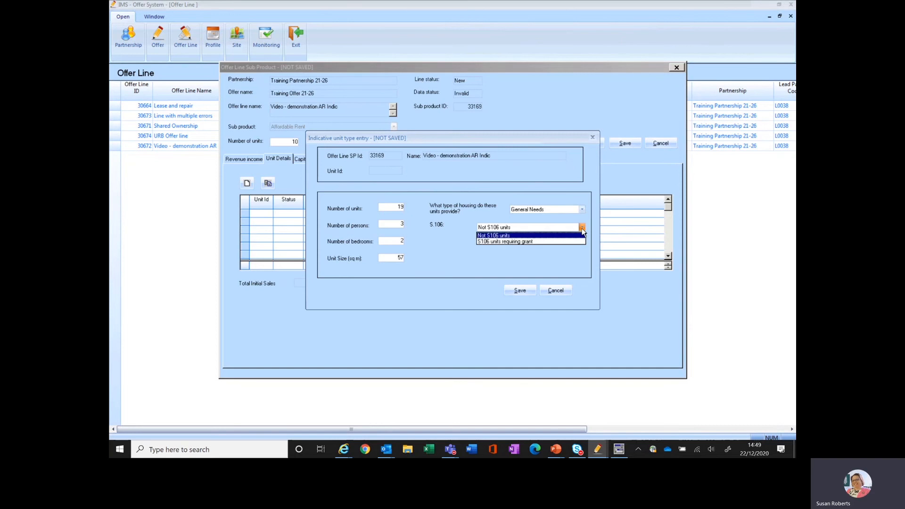
left_click(581, 228)
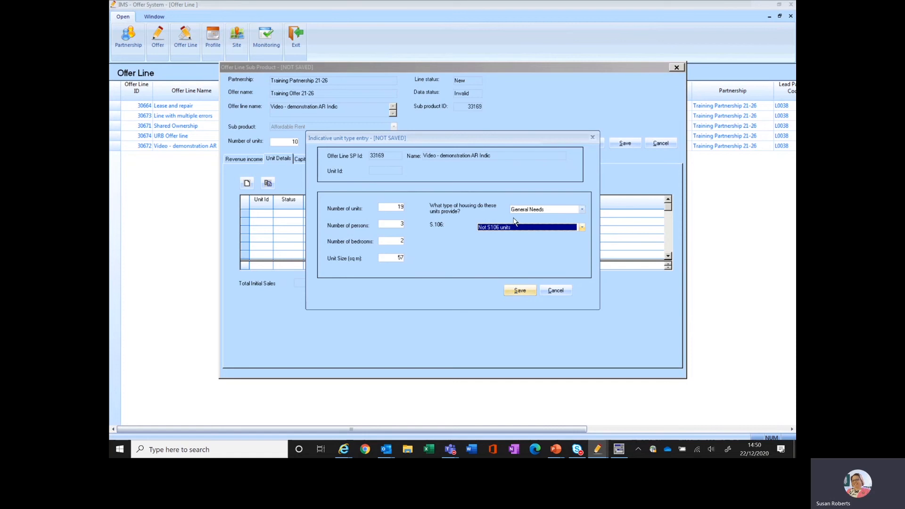
left_click(515, 292)
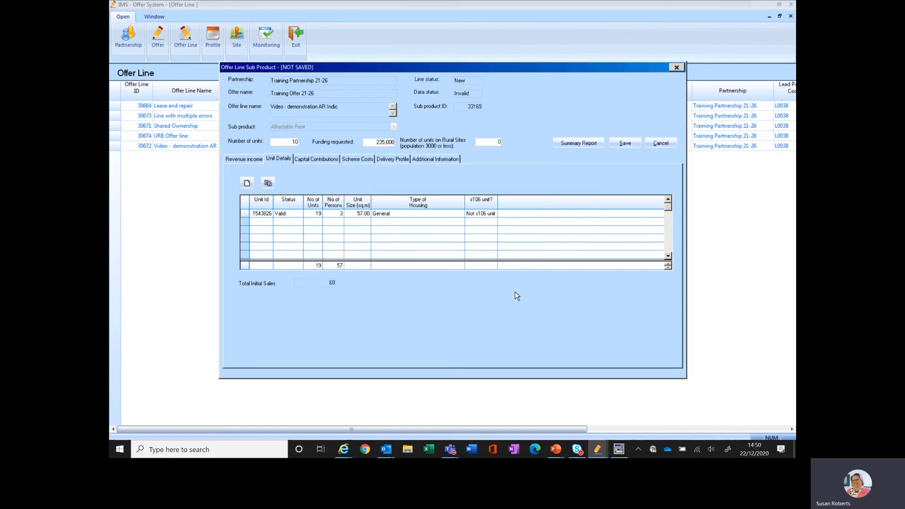
Step: Enter capital contributions of 750,700 for the loan supportable from net rental income and 500,000 for cross subsidy from the provider's own resources
left_click(319, 160)
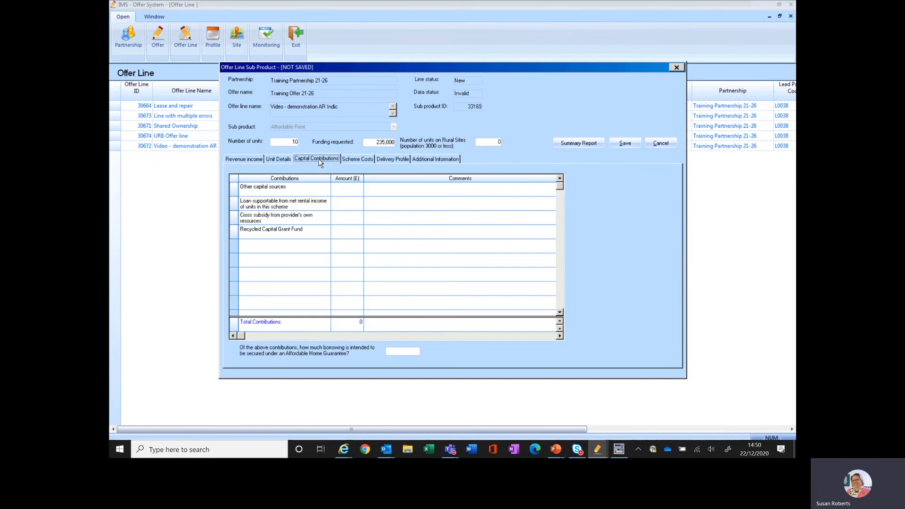
left_click(343, 216)
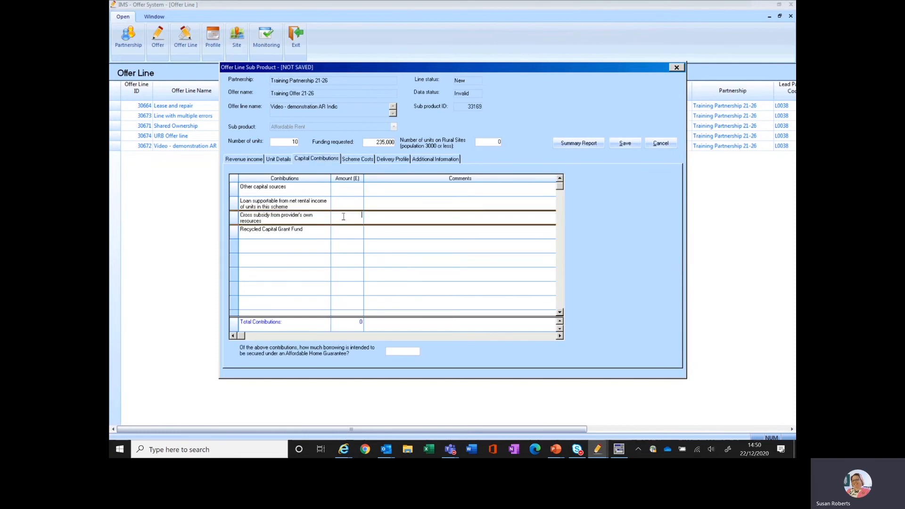
left_click(351, 202)
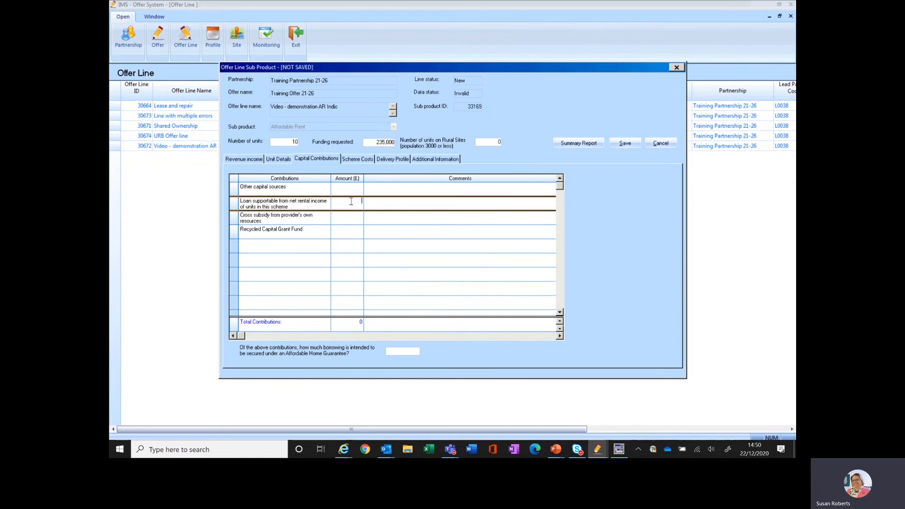
type("750700")
left_click(347, 218)
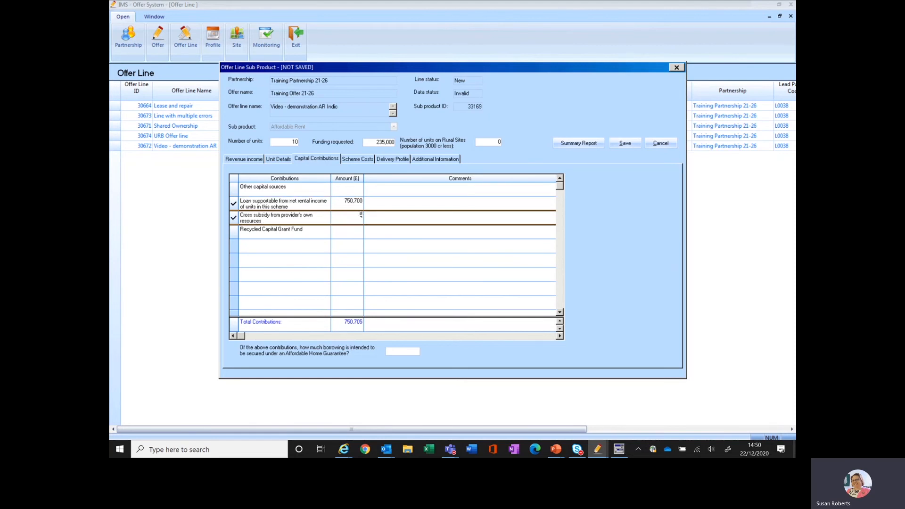
type("500000")
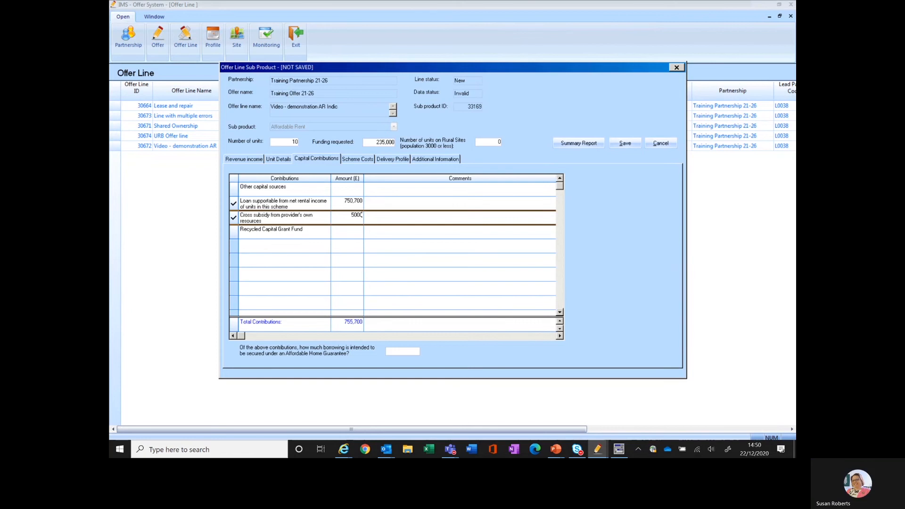
Step: Enter 153,920 for Recycled Capital Grant Fund, 0 for other capital sources and 0 for borrowing secured under an Affordable Home Guarantee
left_click(354, 229)
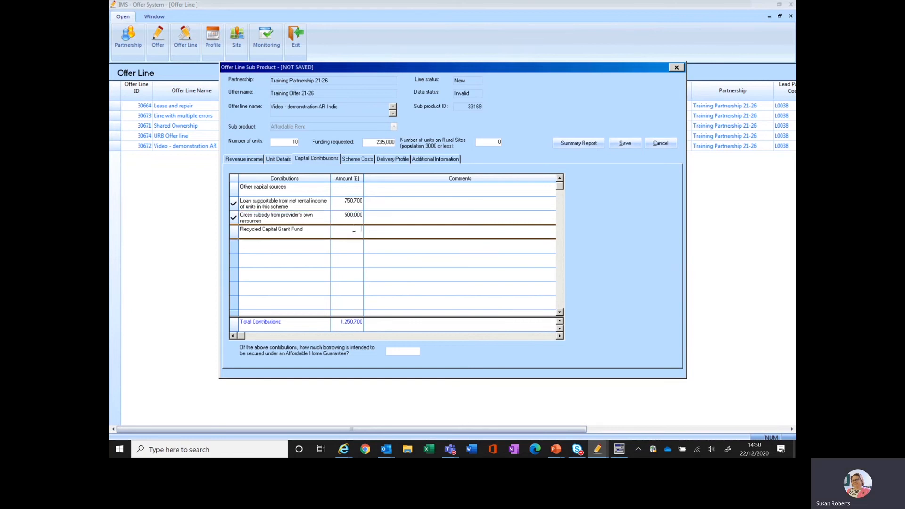
type("153")
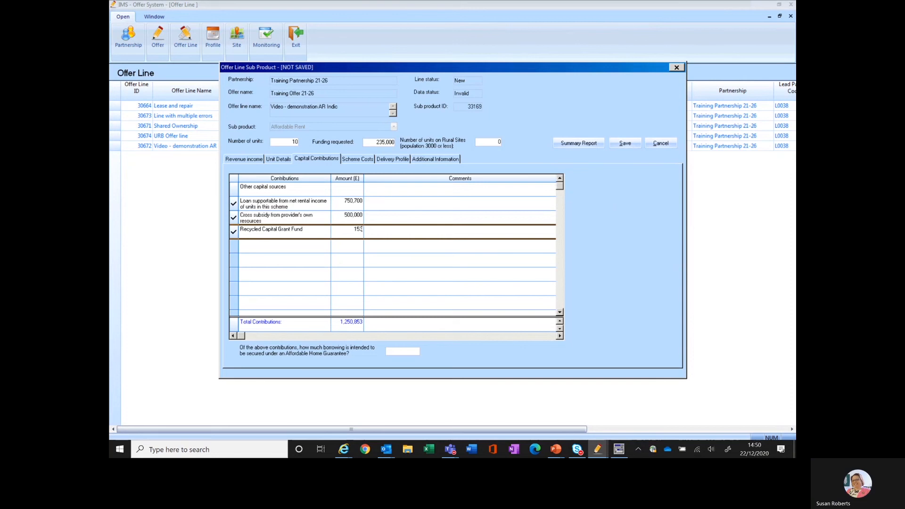
type("920")
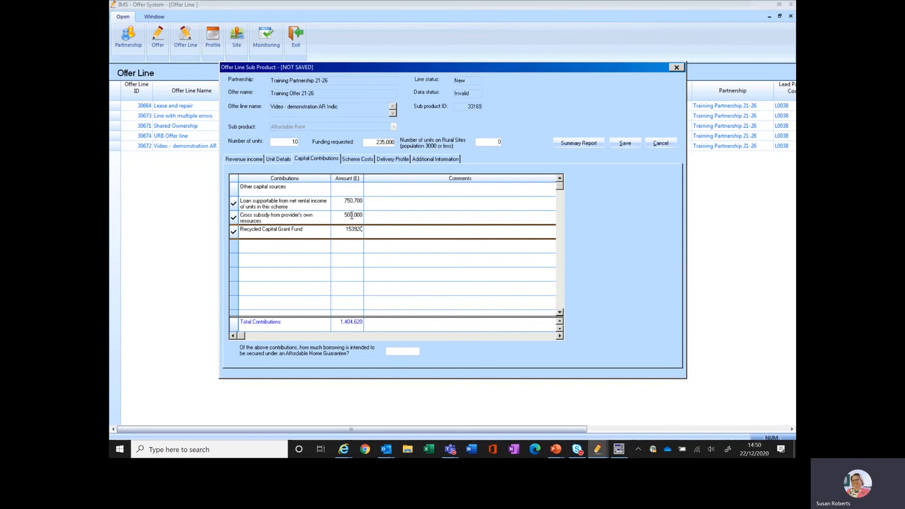
left_click(351, 189)
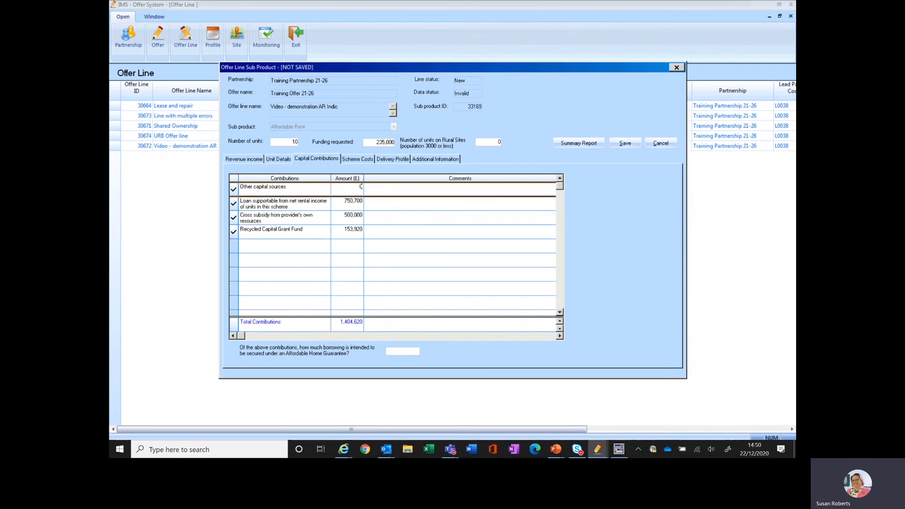
left_click(398, 351)
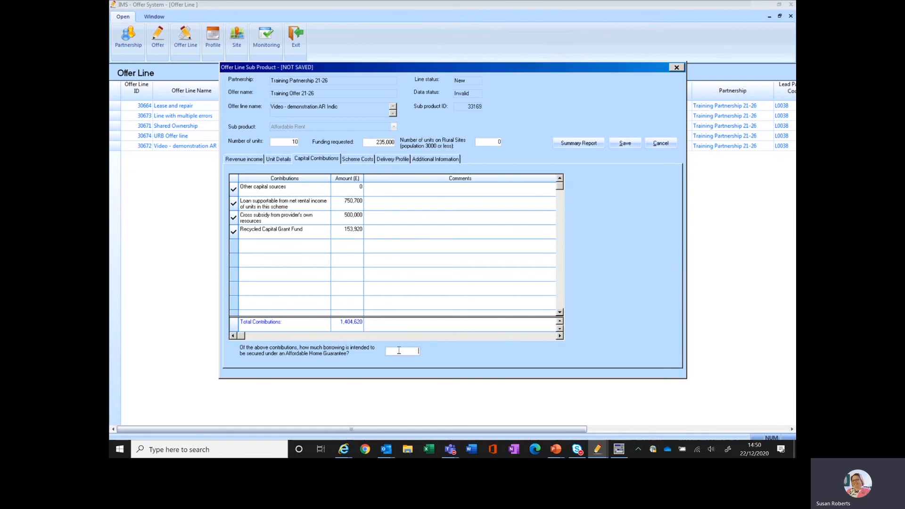
type("0")
Step: In the scheme costs, enter an acquisition cost of 331,120 and a works cost of 1,022,740
left_click(350, 160)
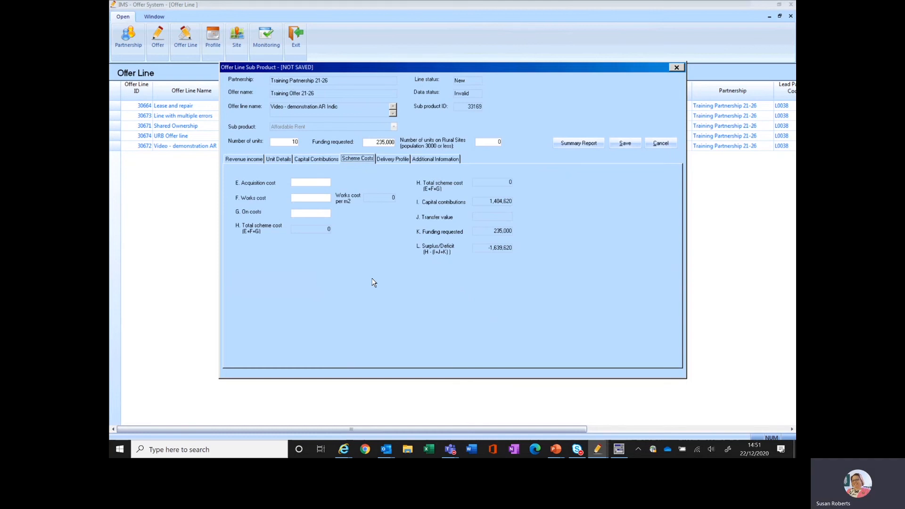
left_click(306, 182)
type("331120")
left_click(306, 199)
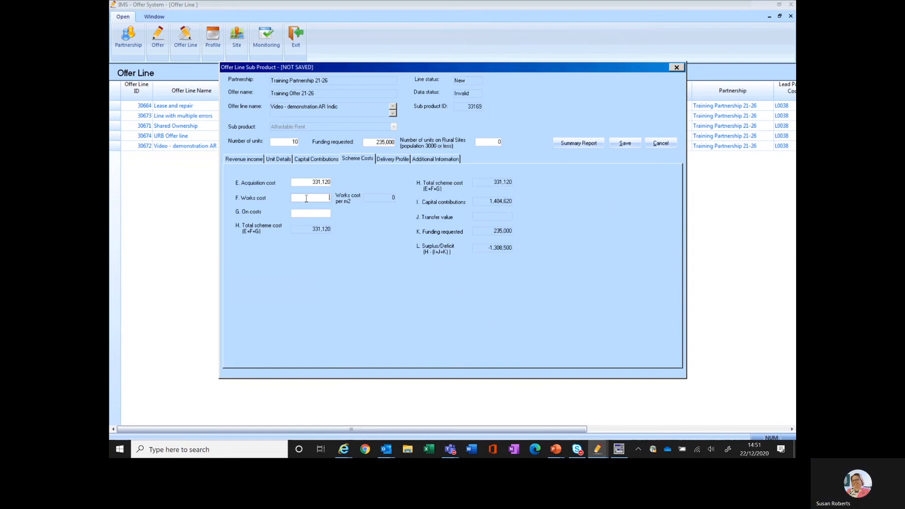
type("022740")
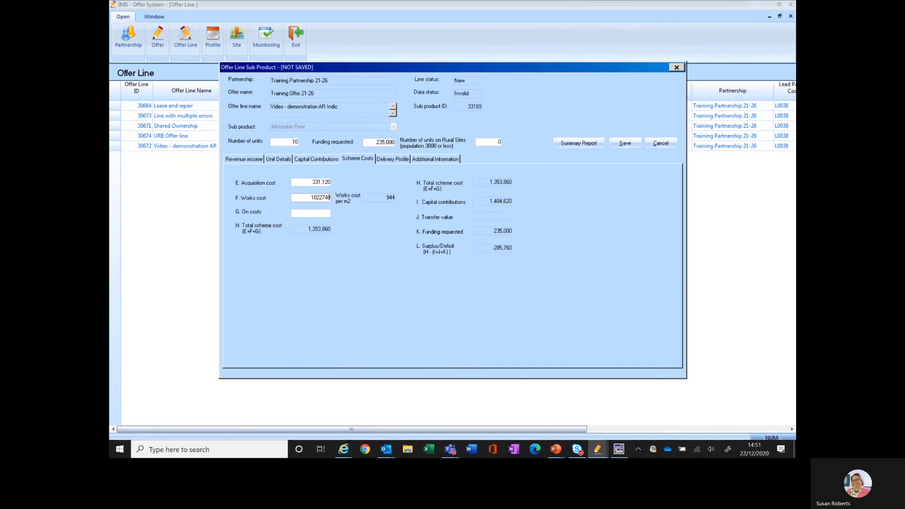
Step: Set the scheme's on costs to 285,760
left_click(299, 215)
type("28")
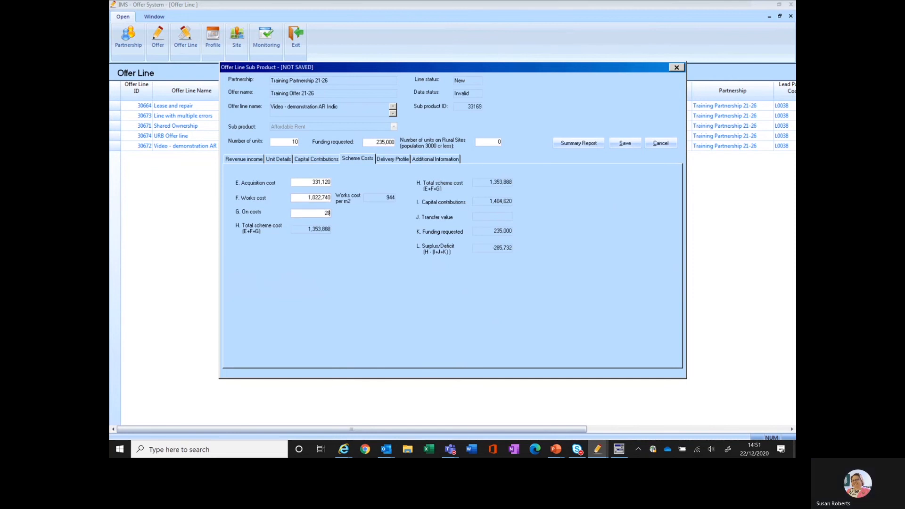
type("5760")
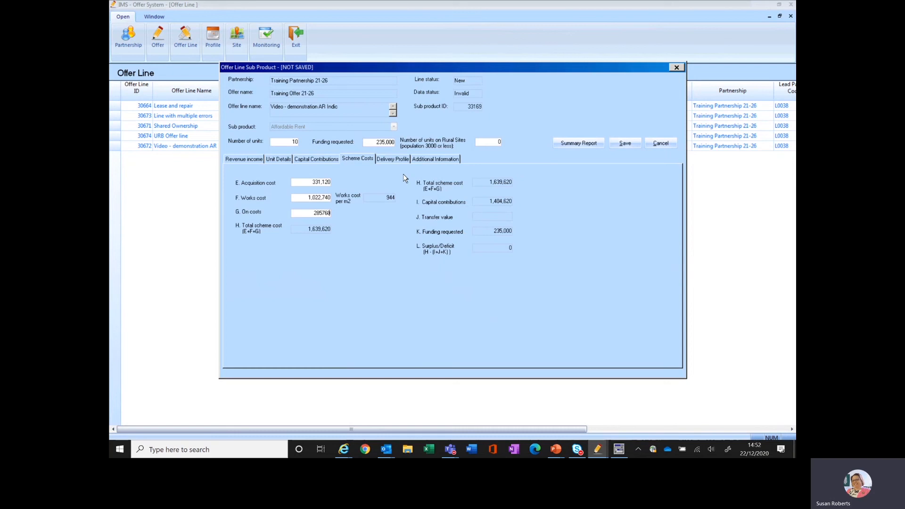
Step: In the delivery profile, enter 5 unit starts for March 2020/2021 and 5 for September 2021/2022
left_click(398, 161)
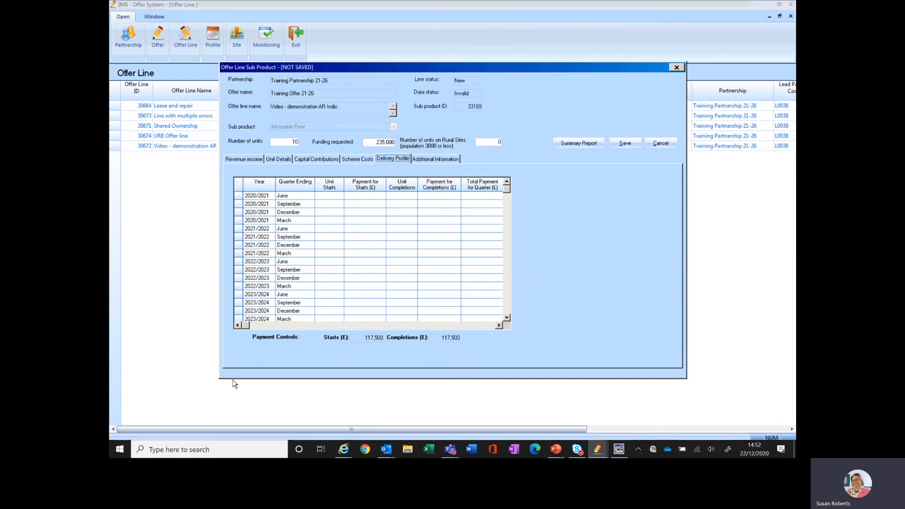
left_click(323, 219)
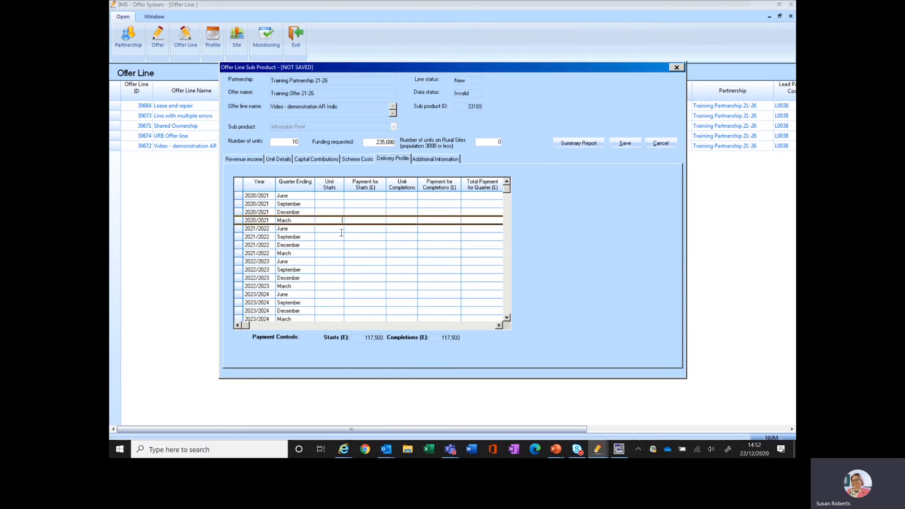
type("5")
left_click(335, 237)
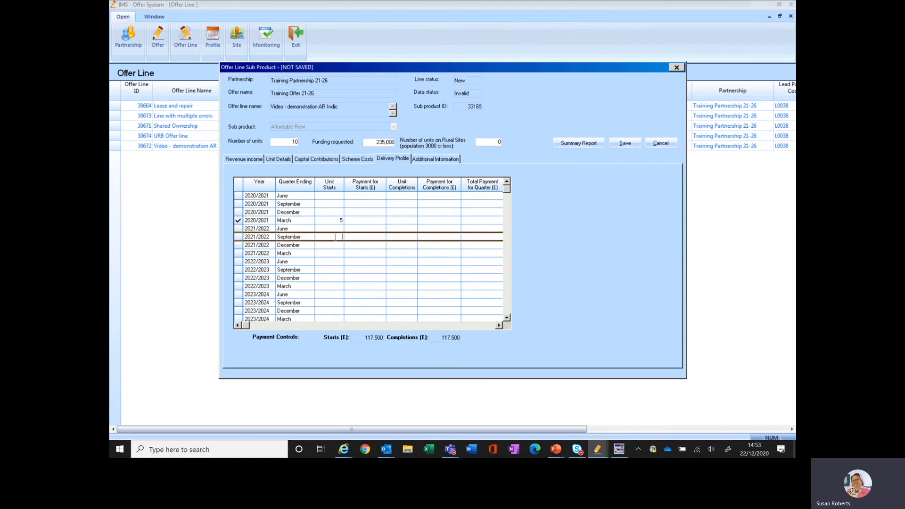
type("5")
Step: Enter a payment for starts of 58,750 in both March 2020/2021 and September 2021/2022
left_click(354, 220)
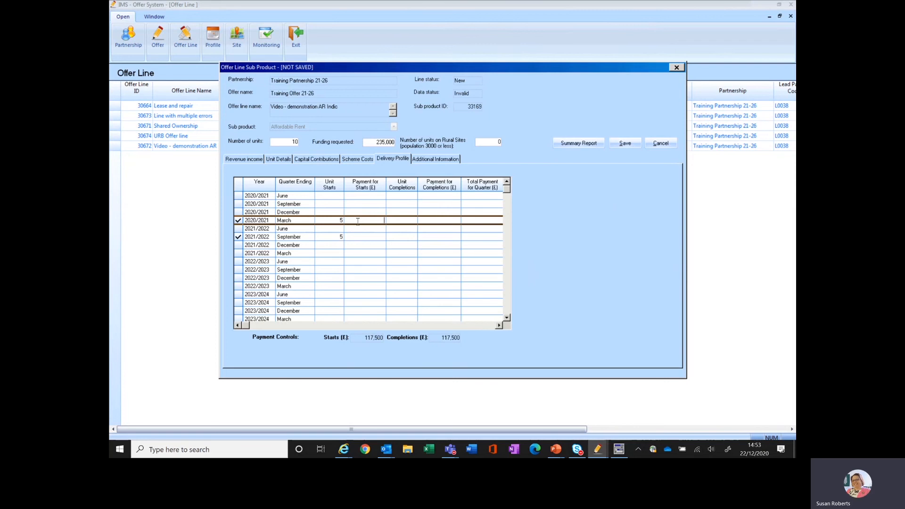
type("58,7")
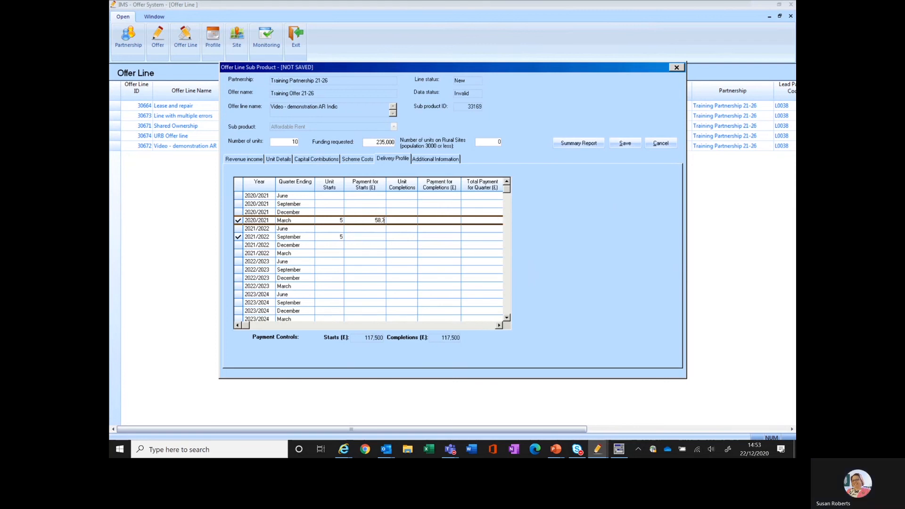
type("50")
left_click(370, 236)
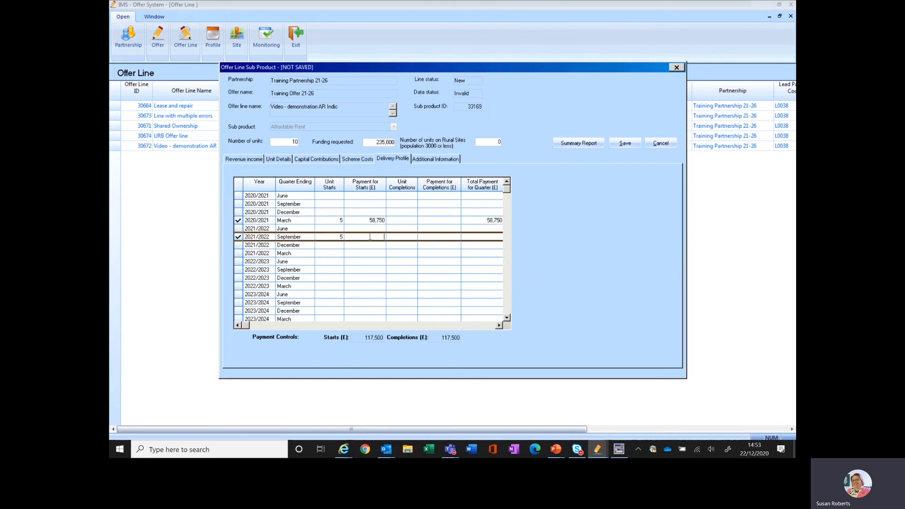
type("58,750")
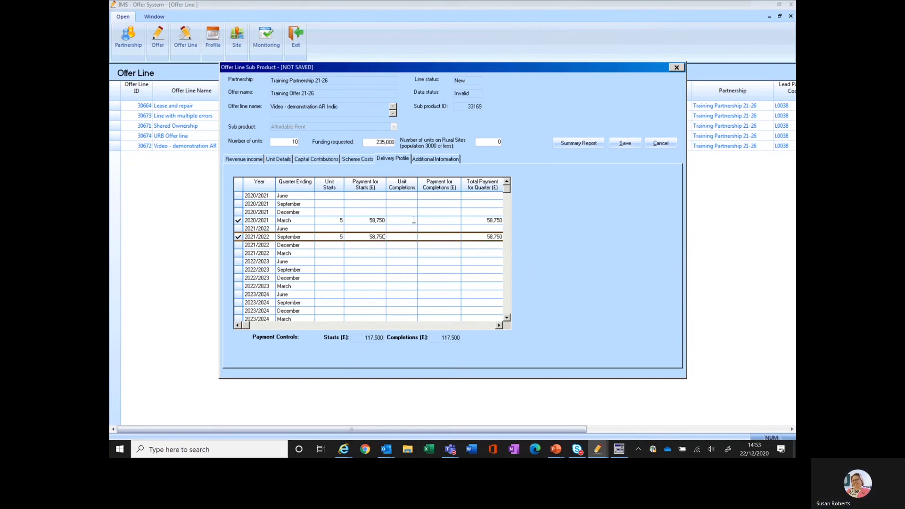
Step: Enter 5 unit completions for June 2021/2022 and 5 for December 2021/2022 in the delivery profile
left_click(430, 228)
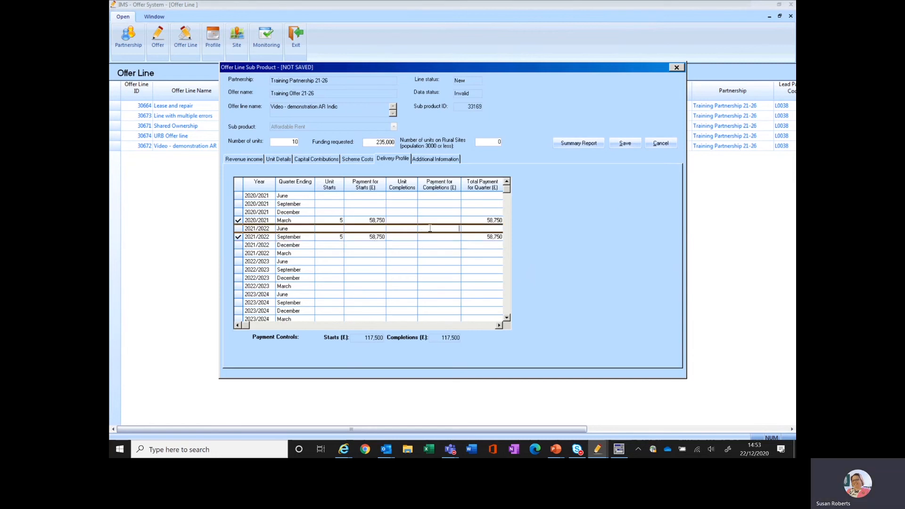
left_click(394, 228)
type("5")
left_click(405, 245)
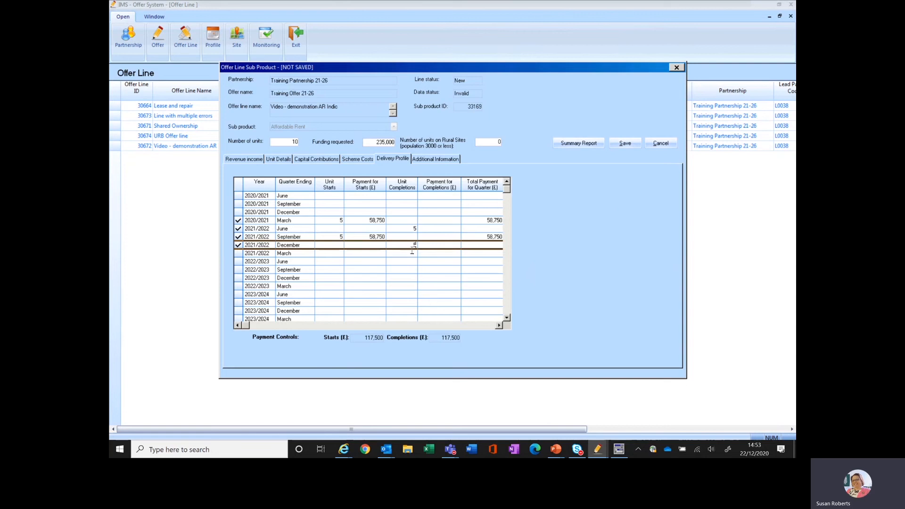
Step: Enter a payment for completions of 58,750 in both June 2021/2022 and December 2021/2022
left_click(435, 227)
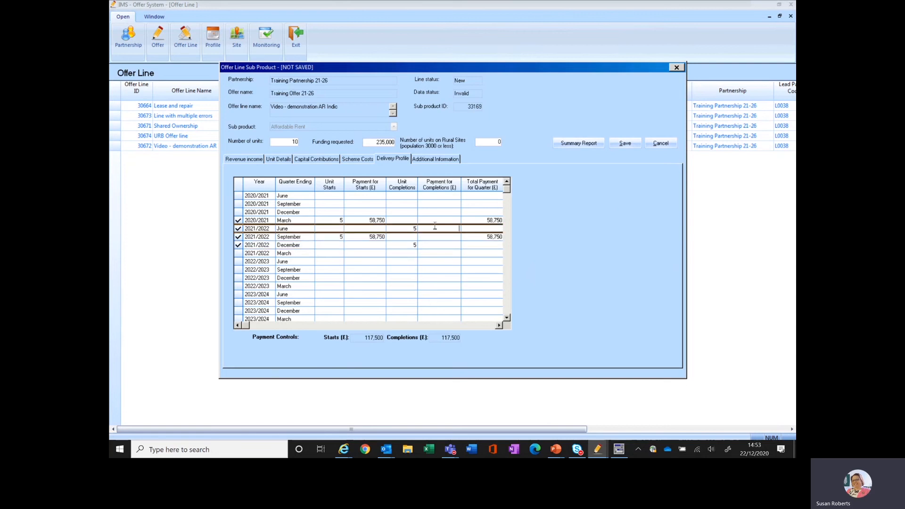
type("58,750")
left_click(440, 245)
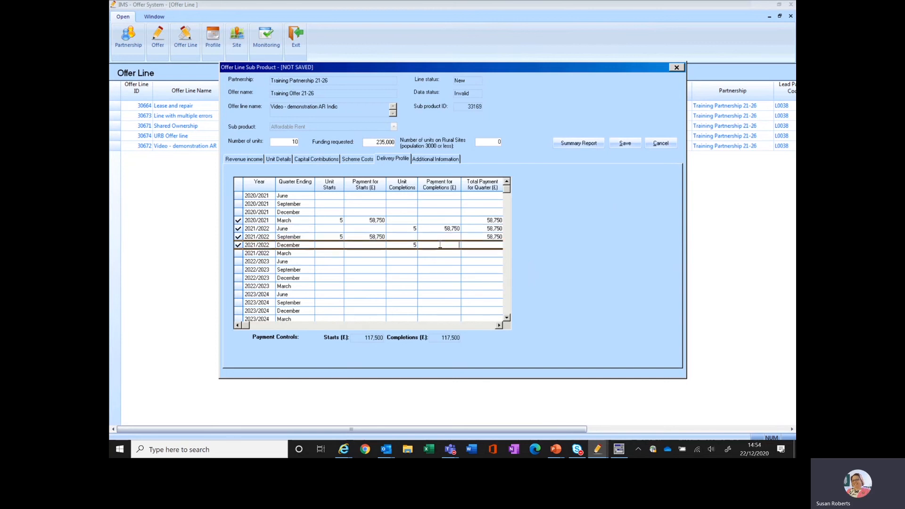
type("58")
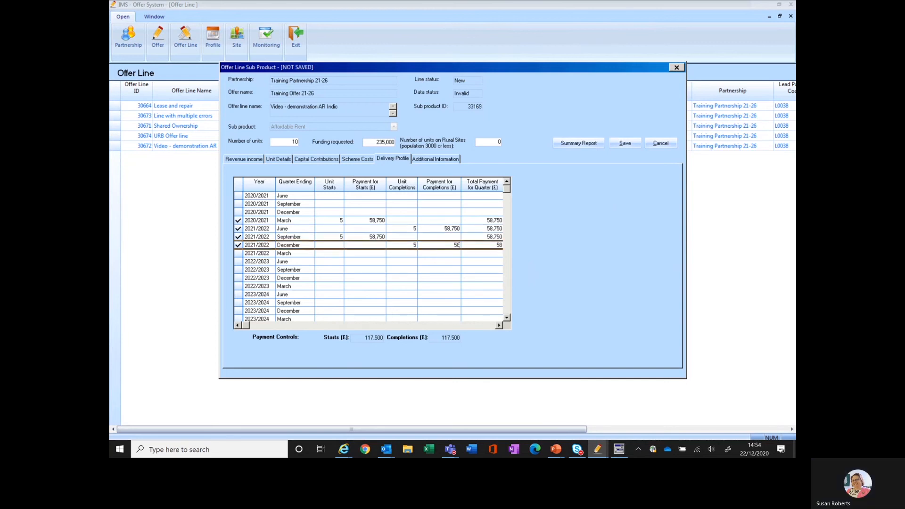
type(",750")
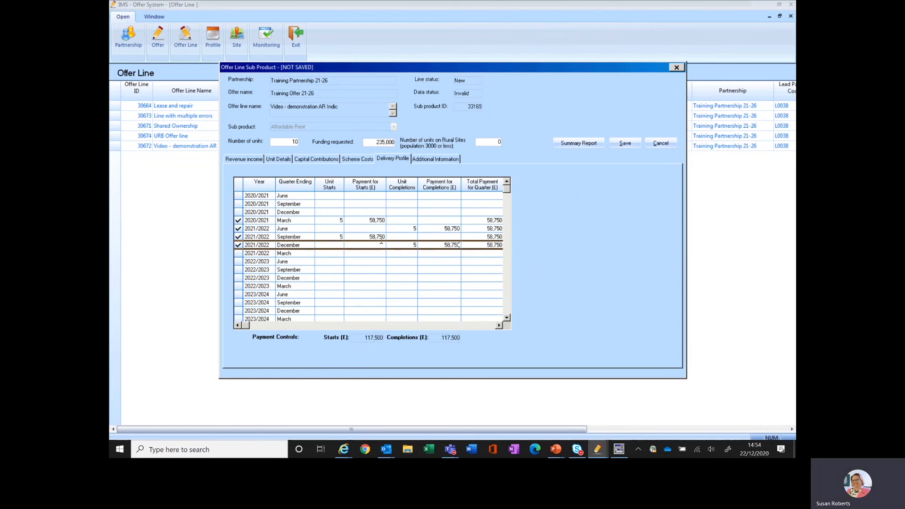
Step: Look over the additional information questions and the revenue income, and save the Affordable Rent sub product
left_click(430, 160)
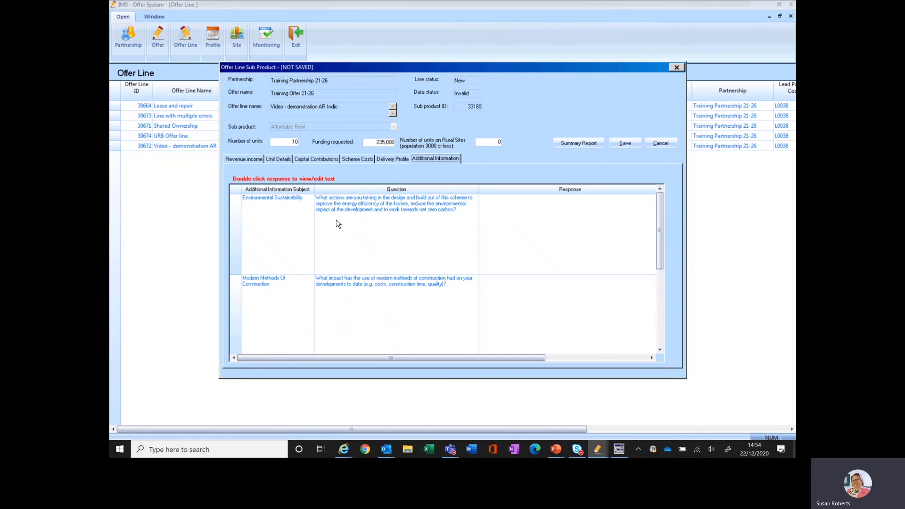
left_click(250, 161)
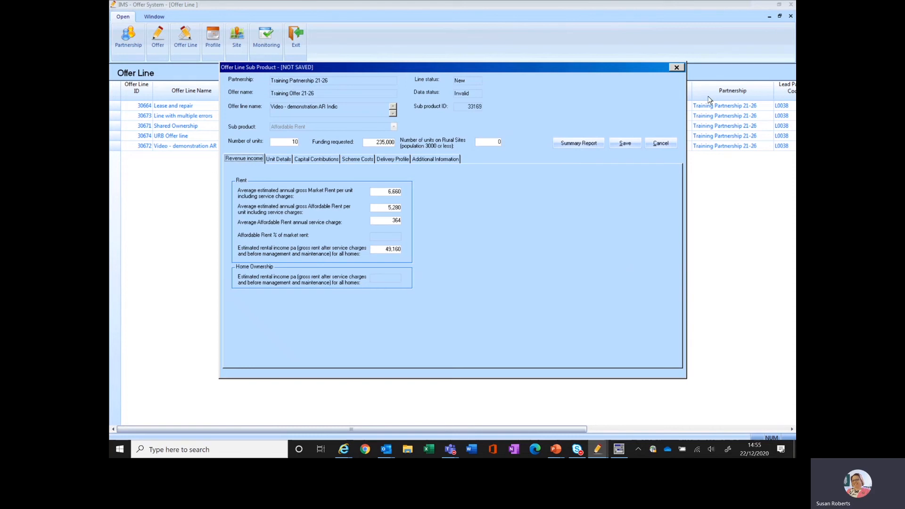
left_click(626, 144)
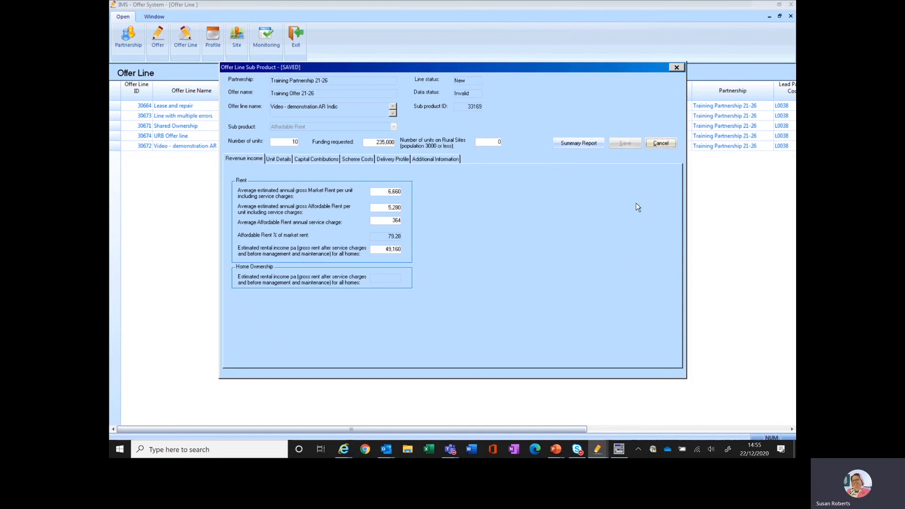
Step: Close the sub product and validate the offer line, acknowledging the validation result
left_click(660, 144)
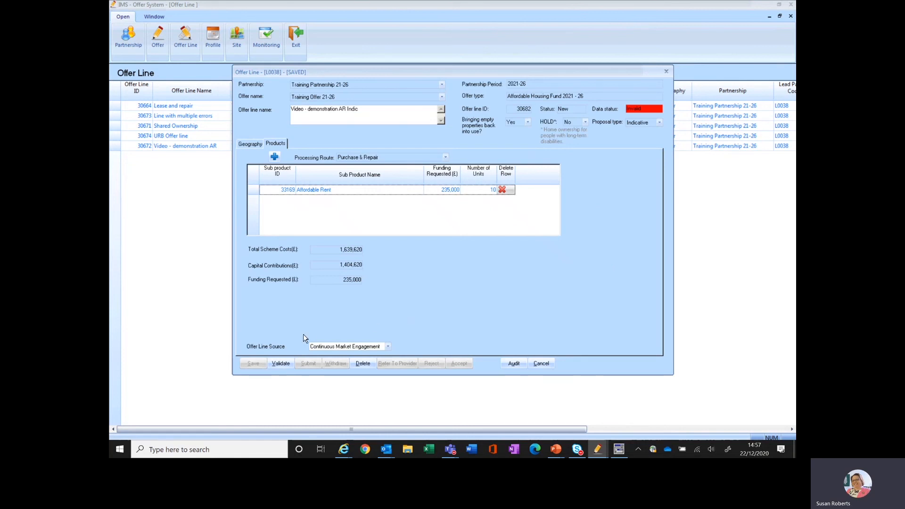
left_click(279, 364)
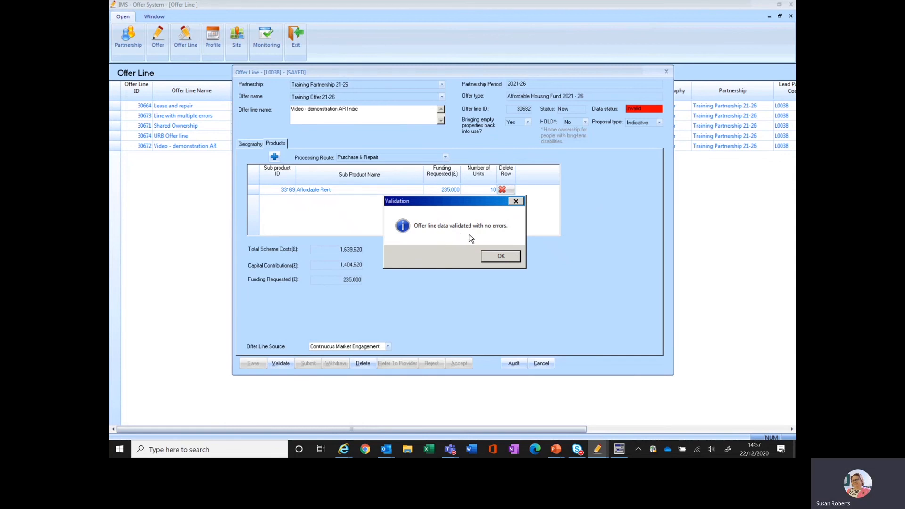
left_click(501, 257)
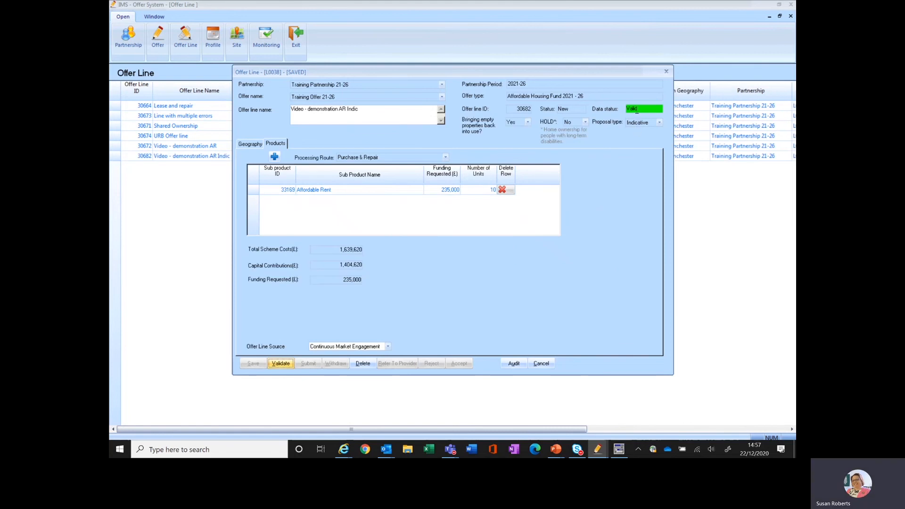
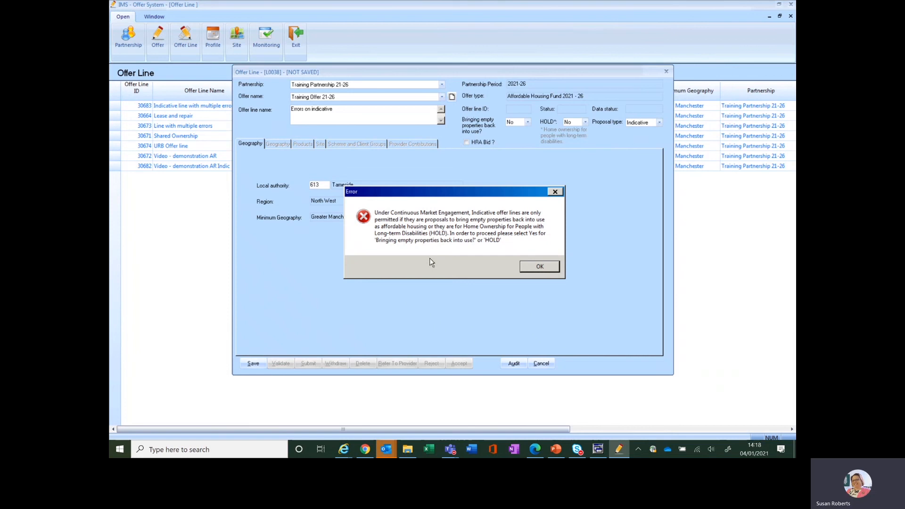
Step: Mark the indicative offer line as bringing empty properties back into use, save it and open its products
left_click(550, 272)
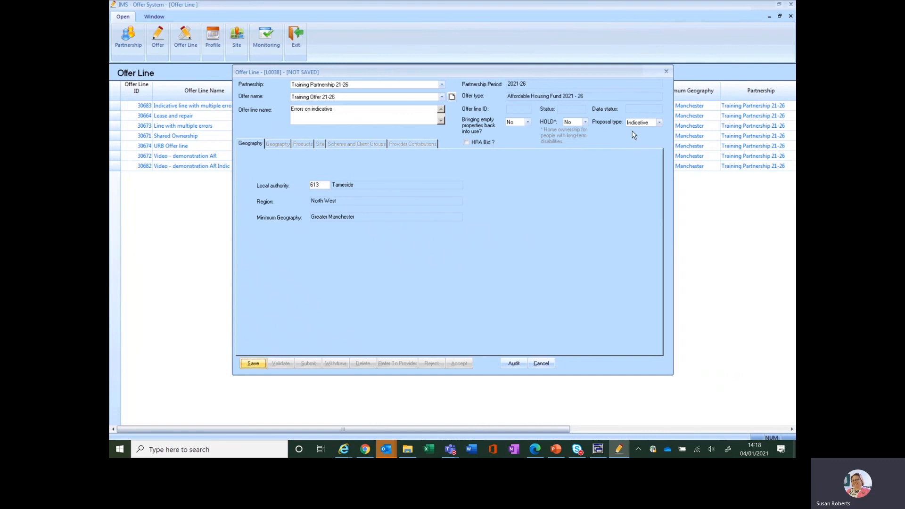
left_click(529, 123)
left_click(512, 132)
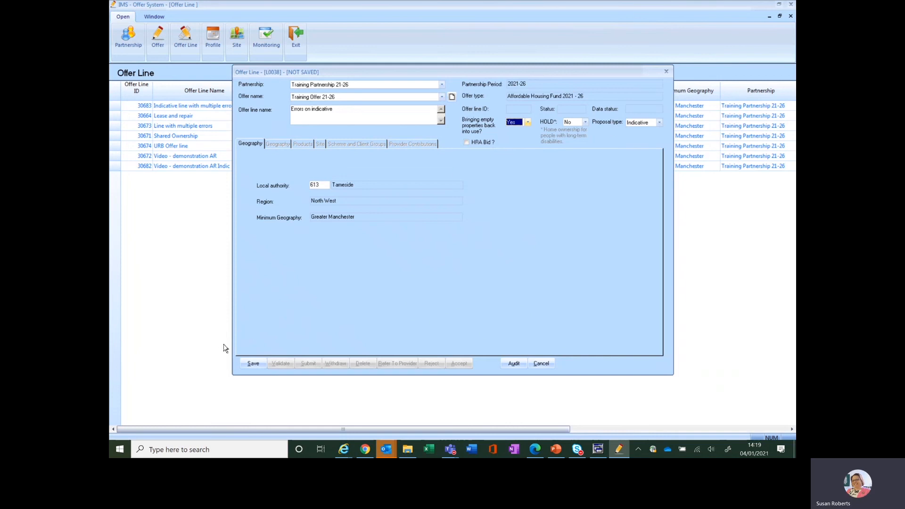
left_click(251, 363)
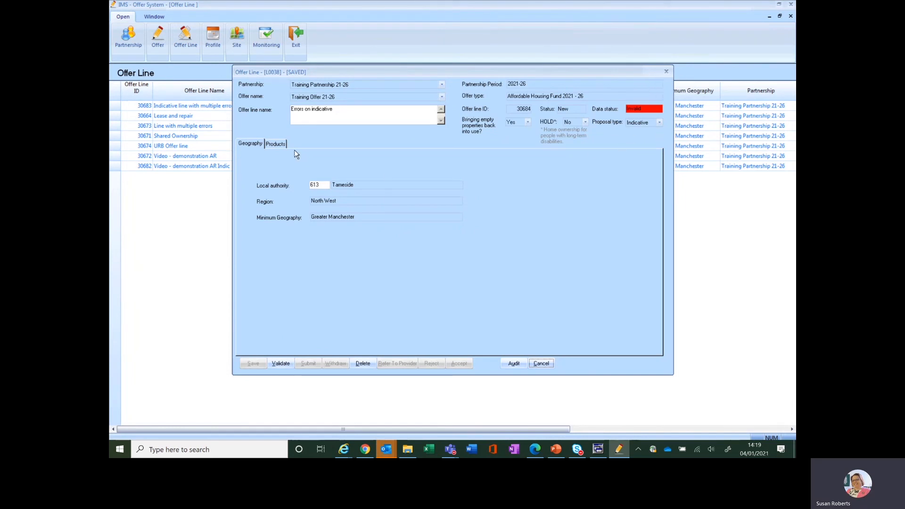
left_click(276, 145)
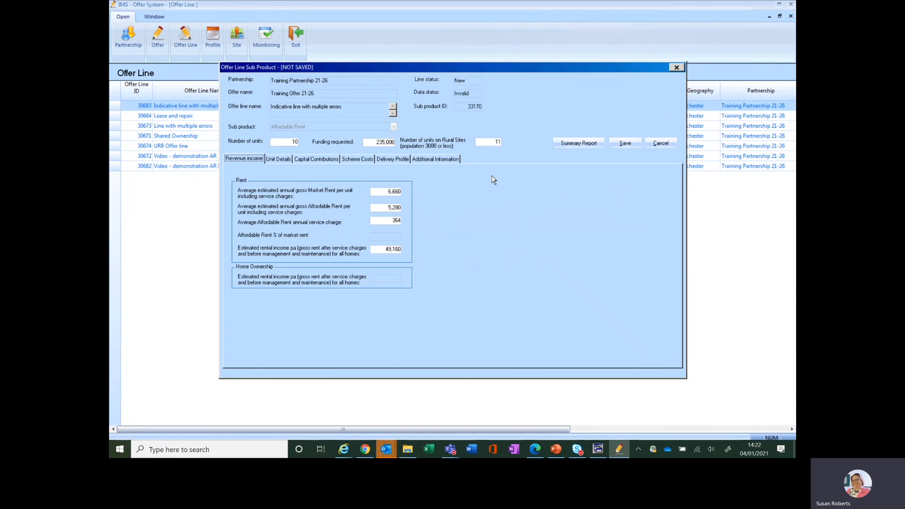
Step: Set the unit completions for March 2021/2022 to 10 in the delivery profile and save the Affordable Rent sub product
left_click(629, 143)
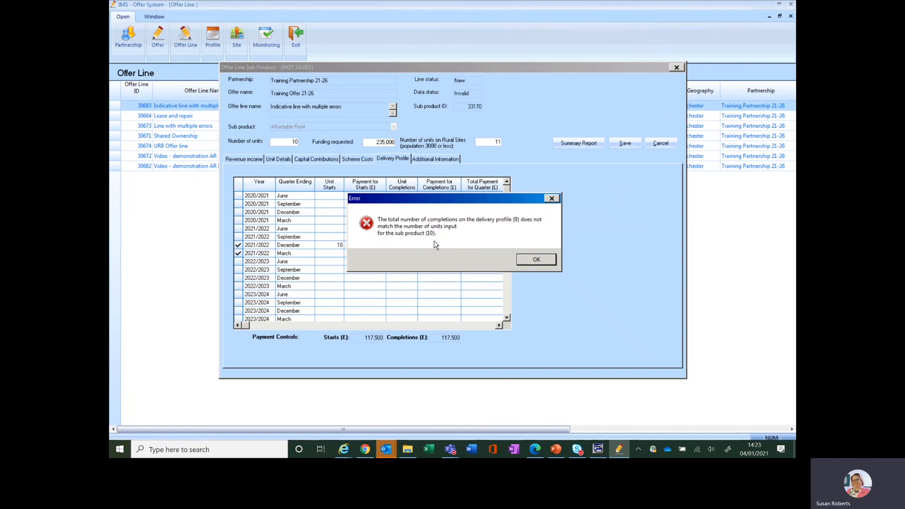
left_click(536, 261)
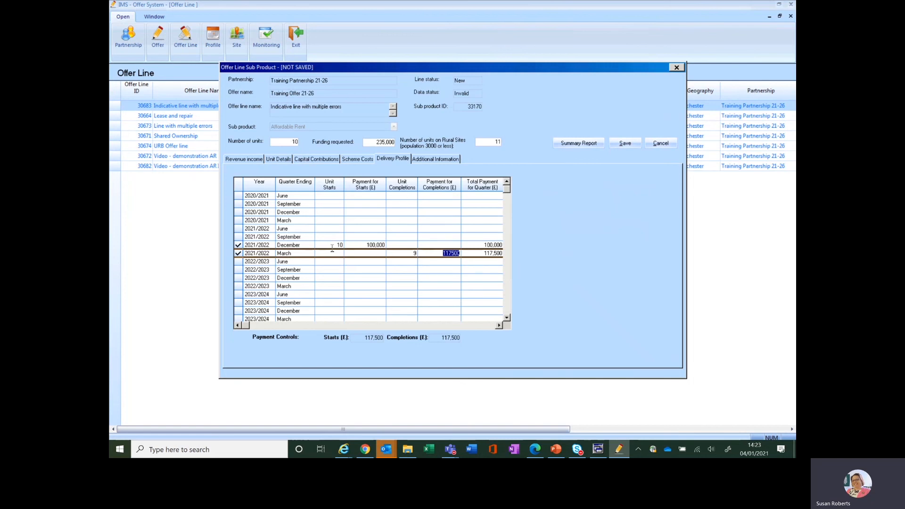
left_click(417, 253)
type("10")
left_click(626, 143)
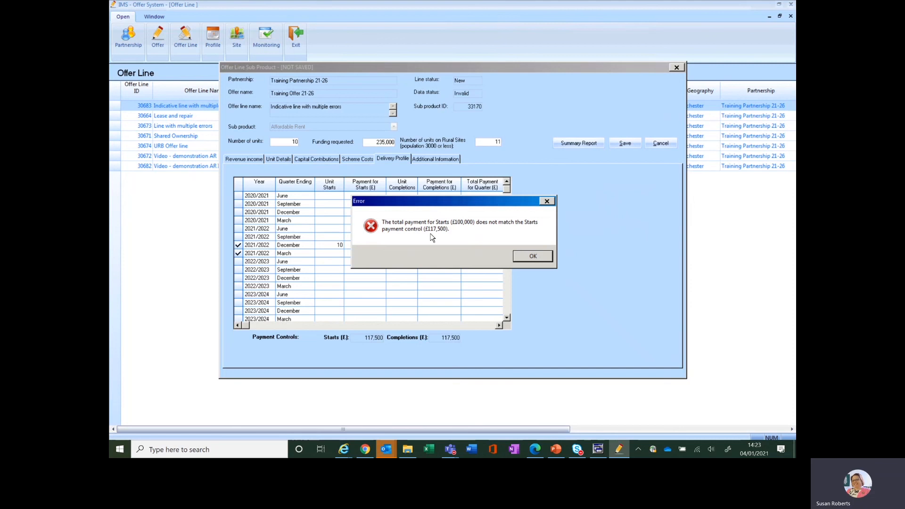
Step: Set the payment for starts in December 2021/2022 to 117,500 and save the sub product again
left_click(526, 256)
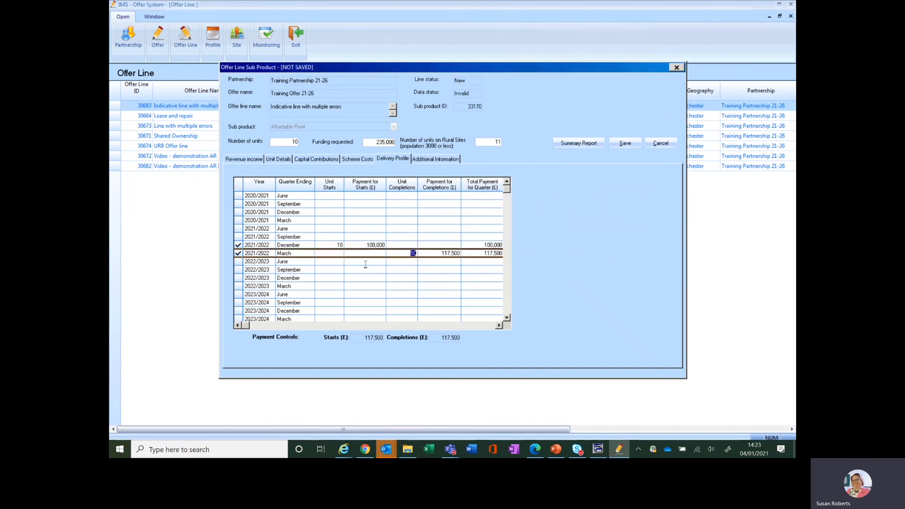
left_click_drag(367, 245, 390, 244)
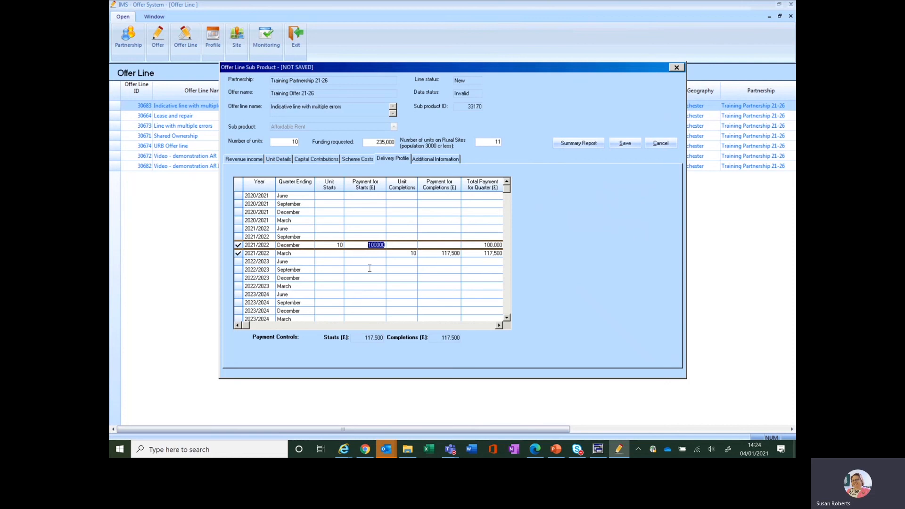
type("117500")
left_click(624, 143)
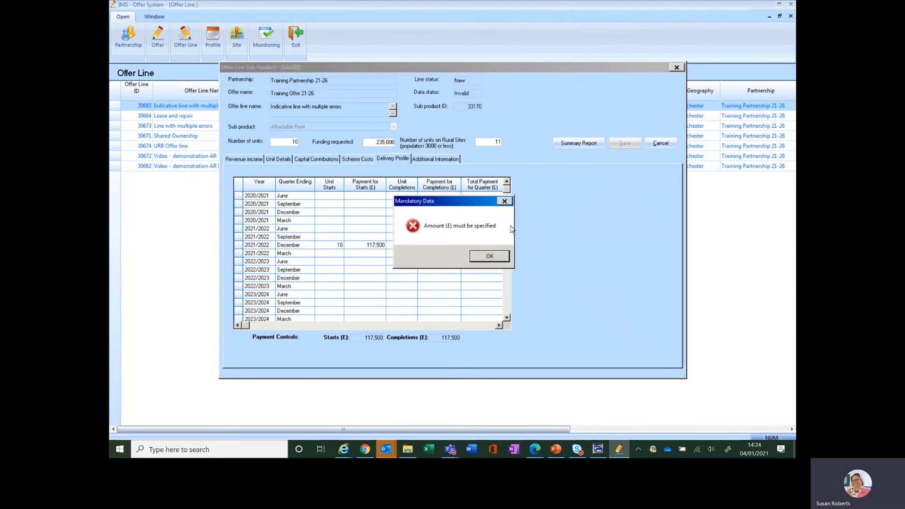
Step: Enter 0 for other capital sources and 0 for borrowing secured under an Affordable Home Guarantee, and save the sub product
left_click(490, 256)
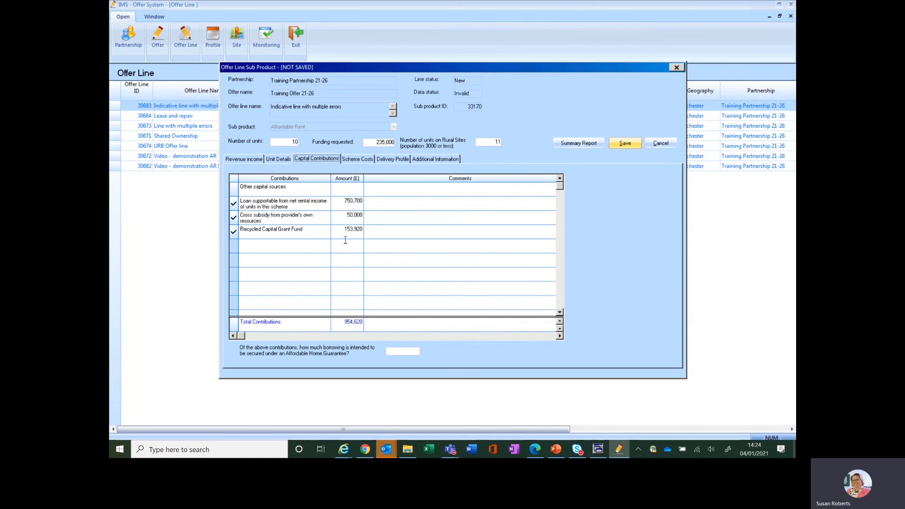
left_click(355, 189)
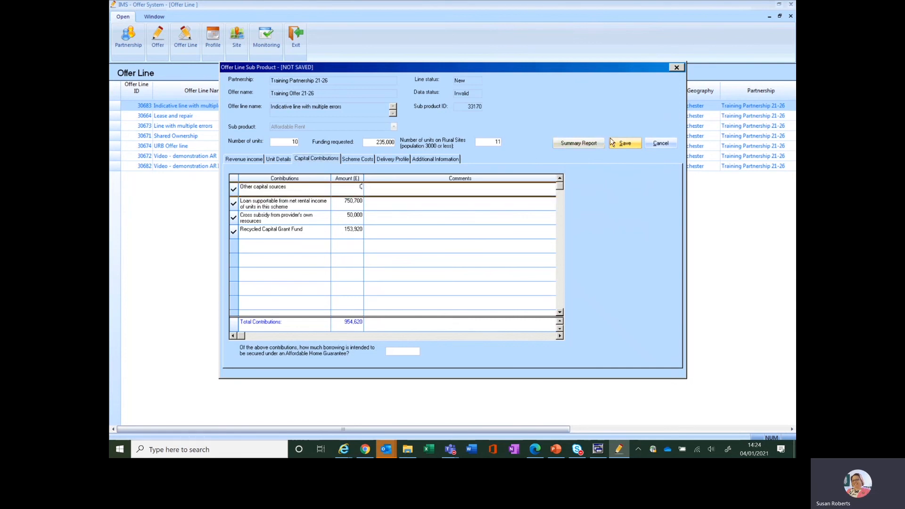
left_click(625, 143)
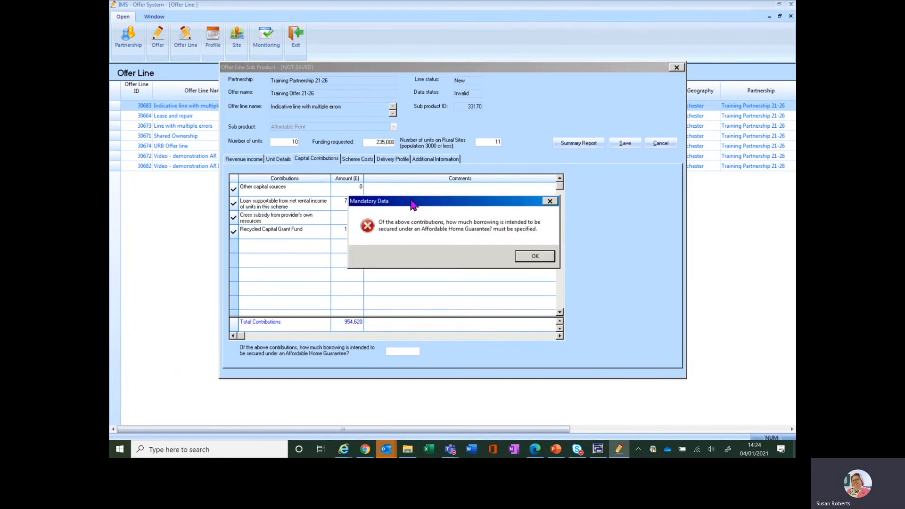
left_click_drag(411, 204, 454, 197)
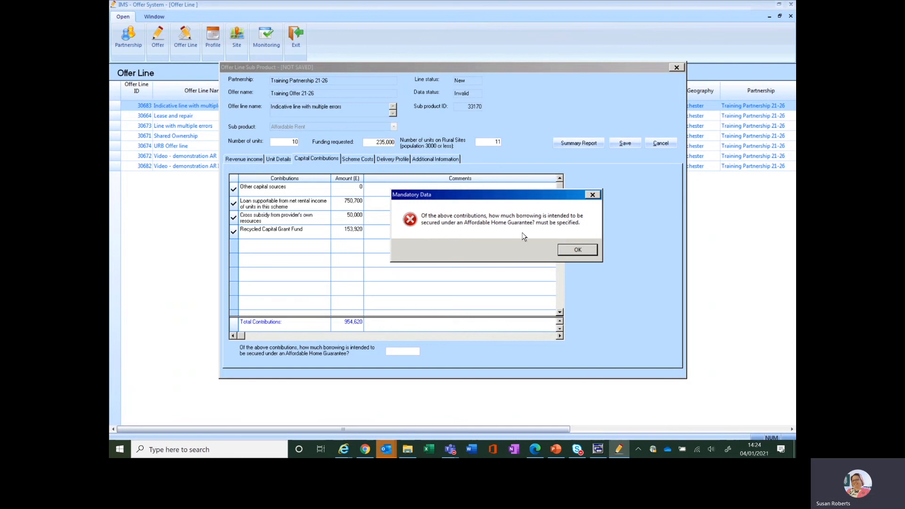
left_click(575, 252)
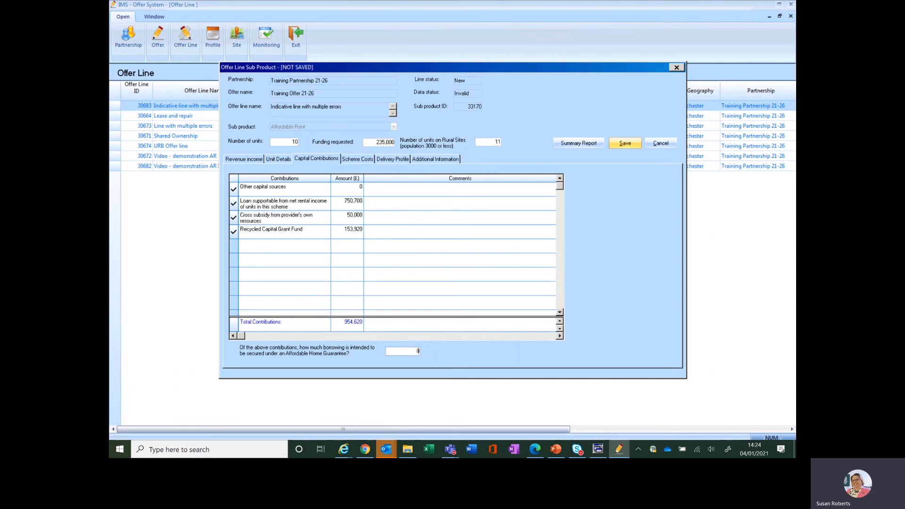
left_click(629, 146)
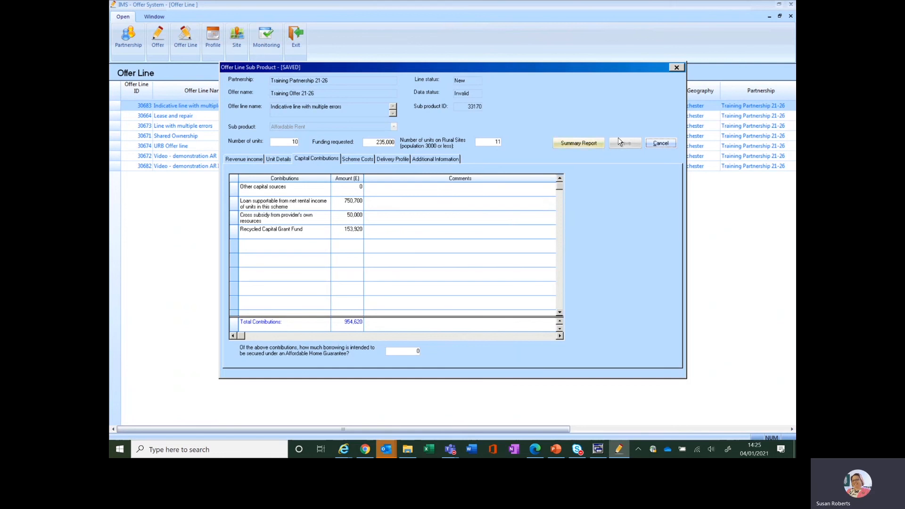
Step: Validate the offer line and view the scheme costs of the sub product referenced by the total scheme costs error
left_click(660, 144)
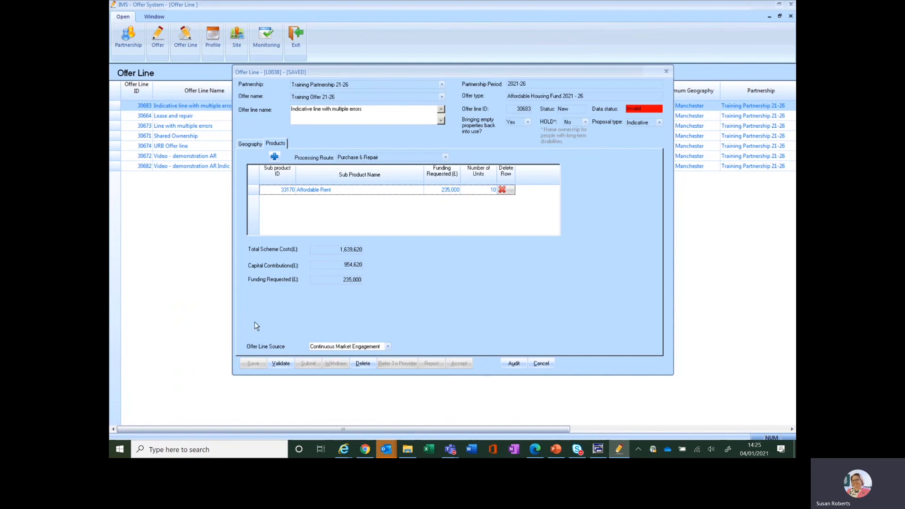
left_click(279, 364)
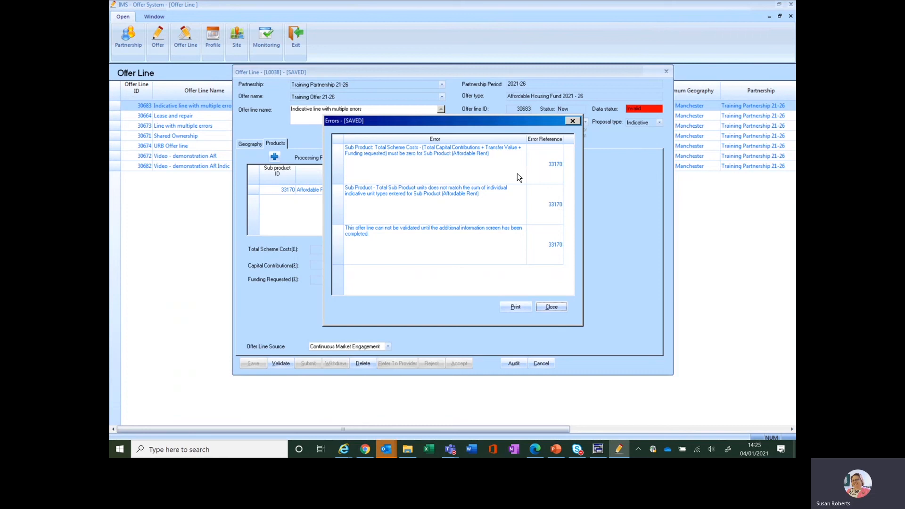
left_click(556, 166)
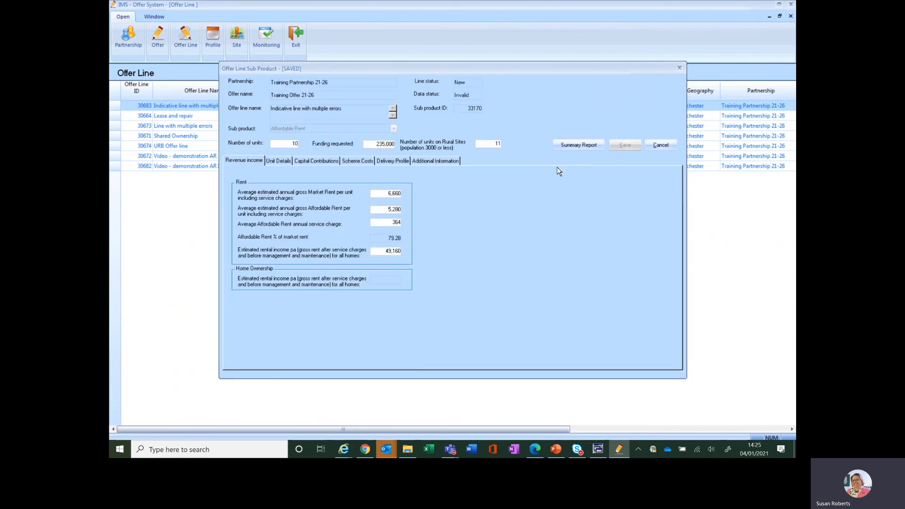
left_click(362, 161)
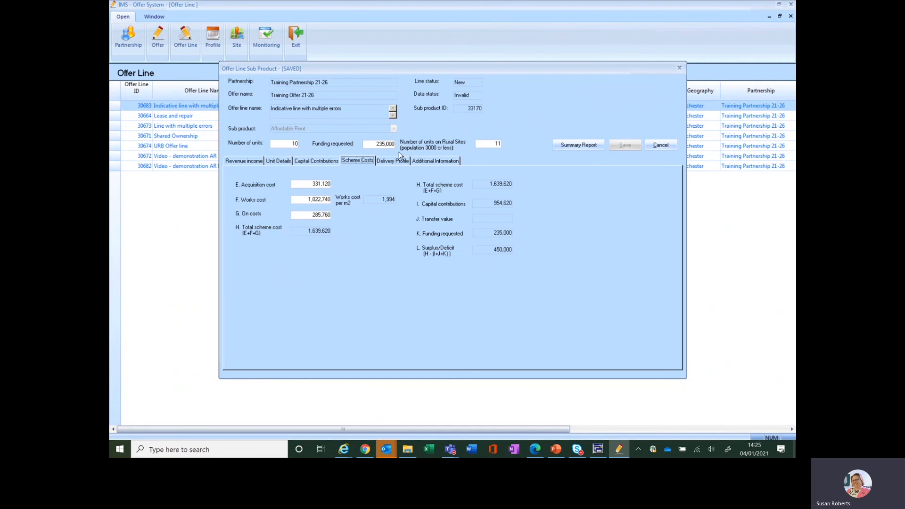
Step: Set the cross subsidy from provider's own resources to 500,000, then save and close the sub product
left_click(315, 161)
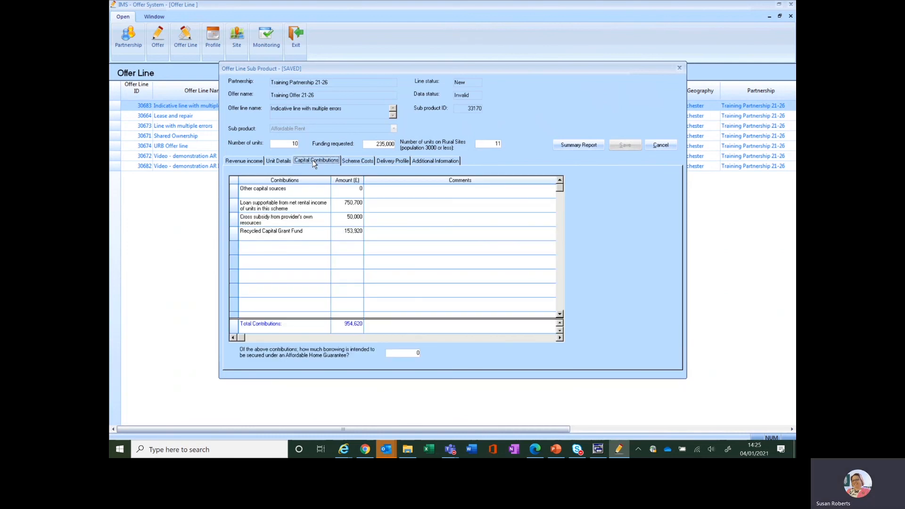
left_click(356, 218)
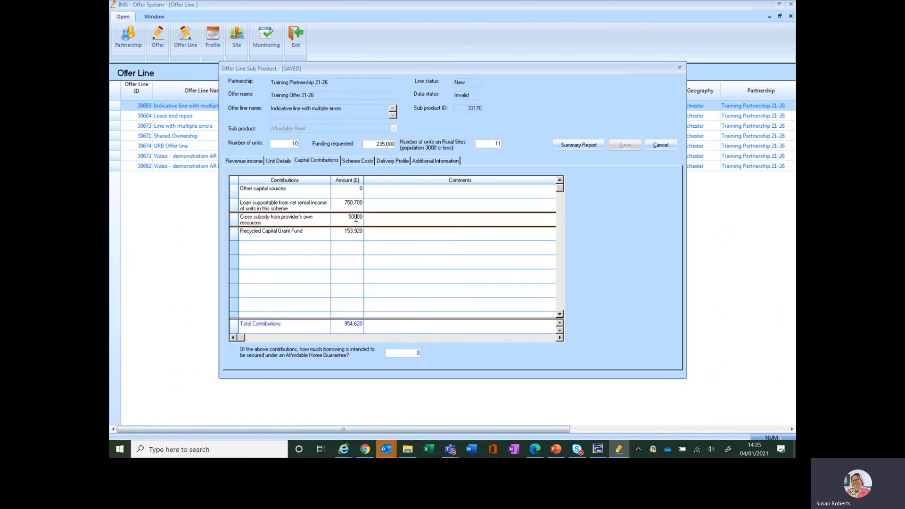
type("00")
left_click(350, 160)
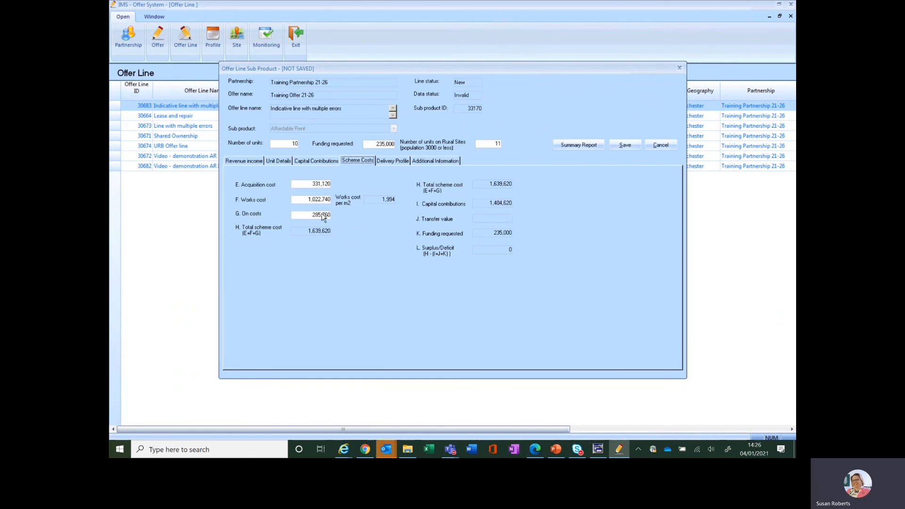
left_click(626, 146)
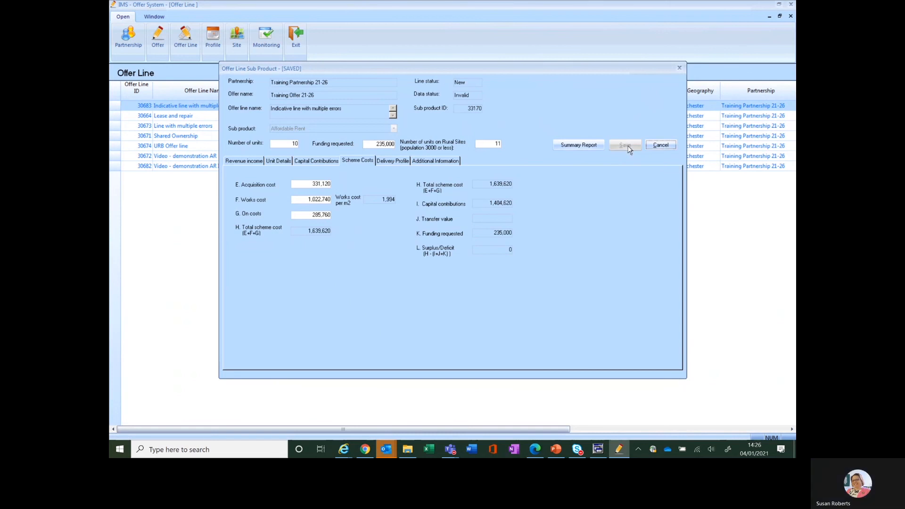
left_click(661, 146)
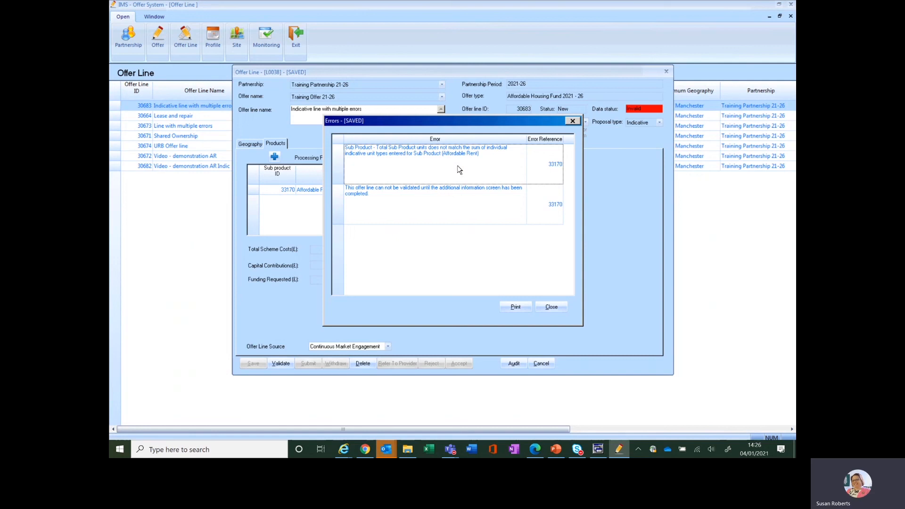
Step: Reopen the sub product from the unit mismatch error, set its unit type's number of units to 10, and save and close it
left_click(553, 166)
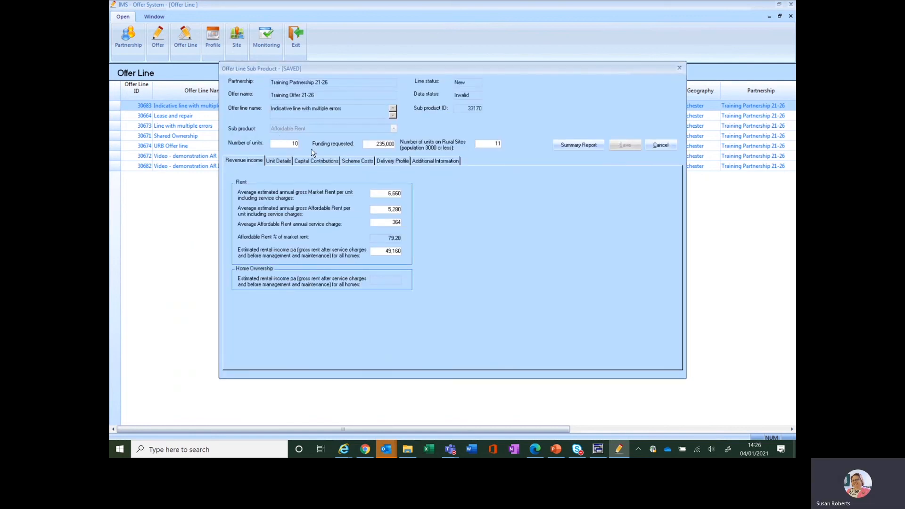
left_click(277, 161)
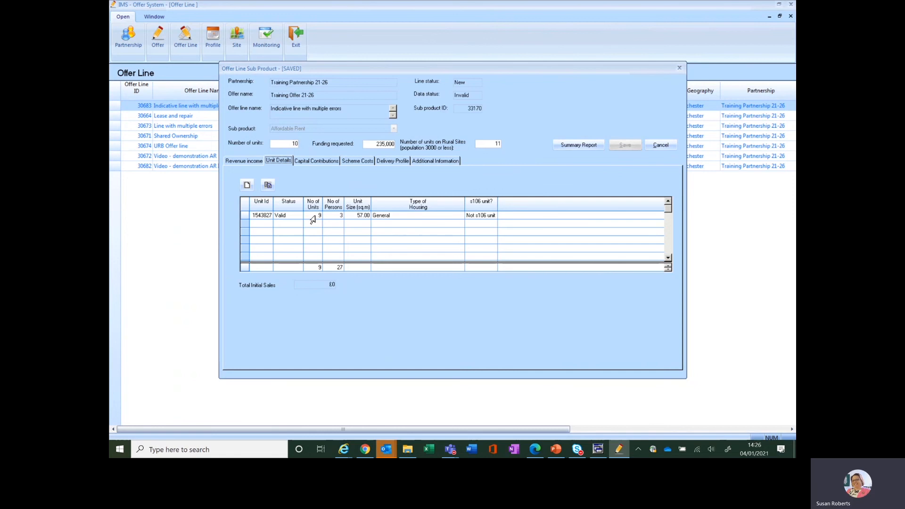
double_click(281, 217)
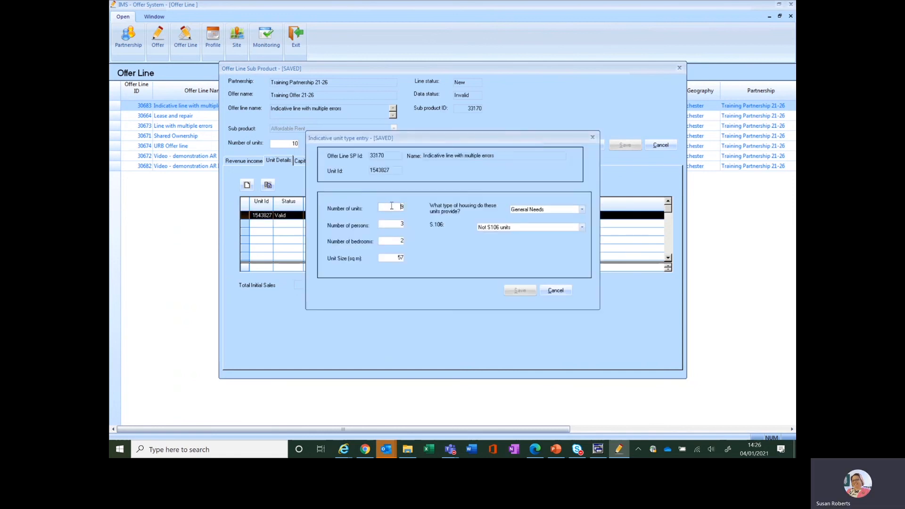
left_click_drag(391, 206, 425, 205)
type("10")
left_click(519, 289)
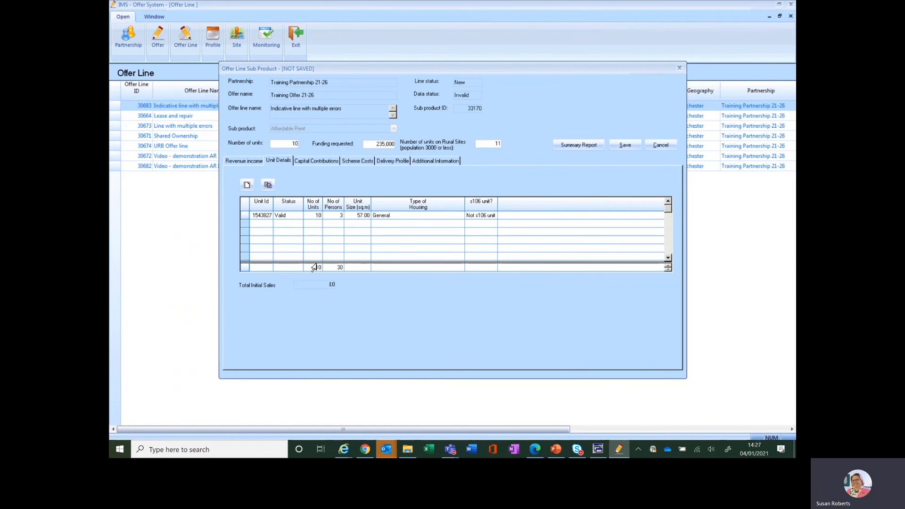
left_click(630, 146)
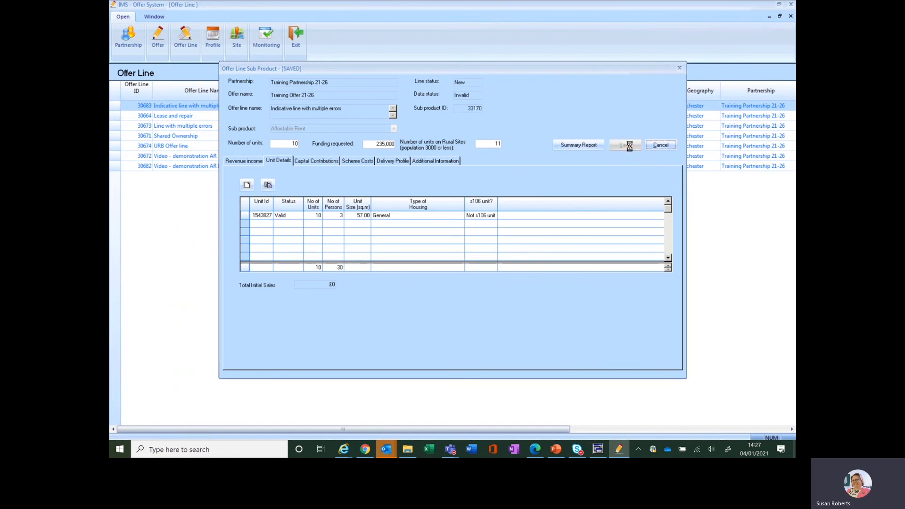
left_click(662, 147)
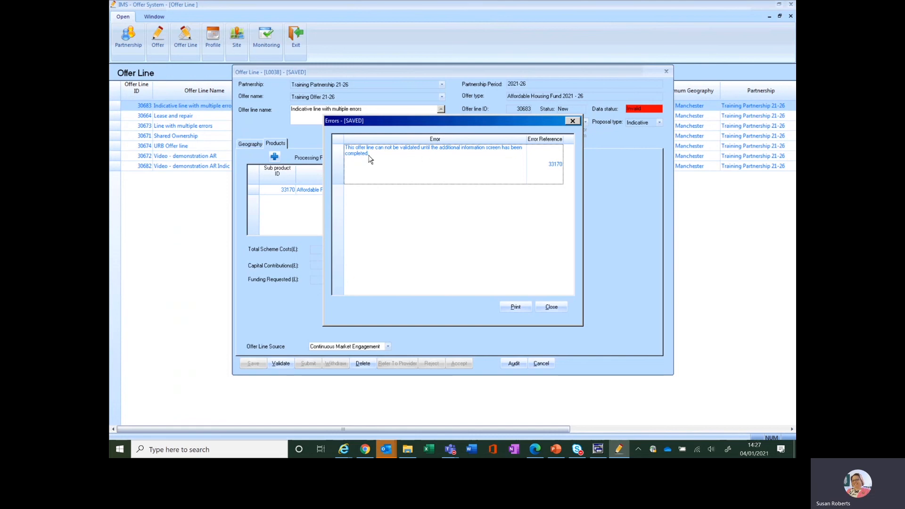
Step: Open the additional information responses from the remaining error, close the sub product and acknowledge the offer line's validation result
left_click(555, 165)
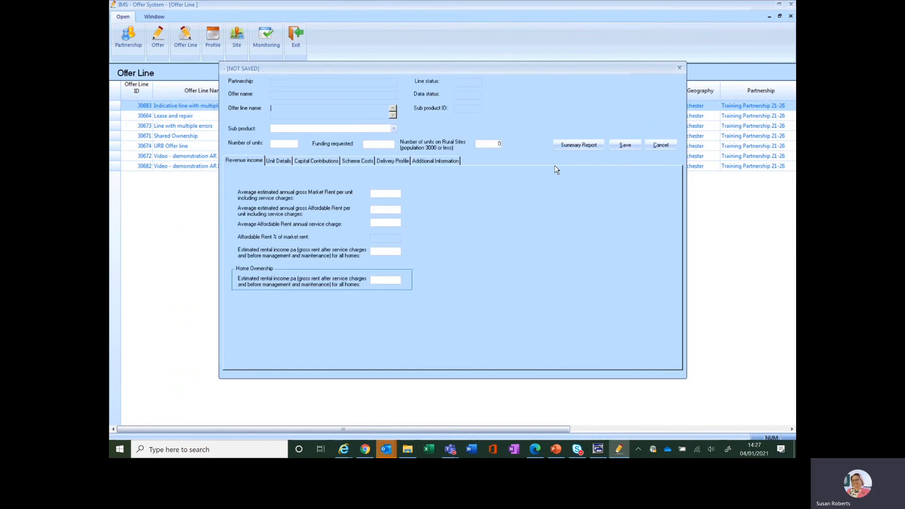
left_click(447, 160)
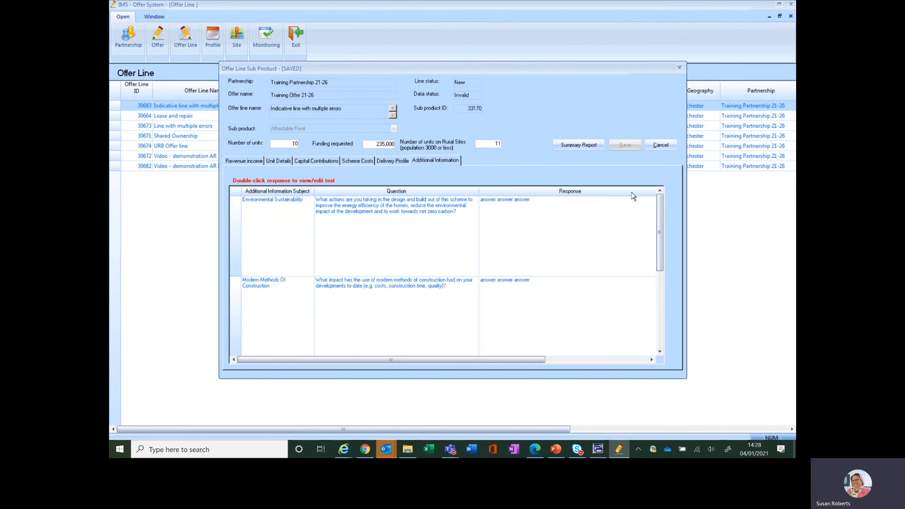
left_click(660, 145)
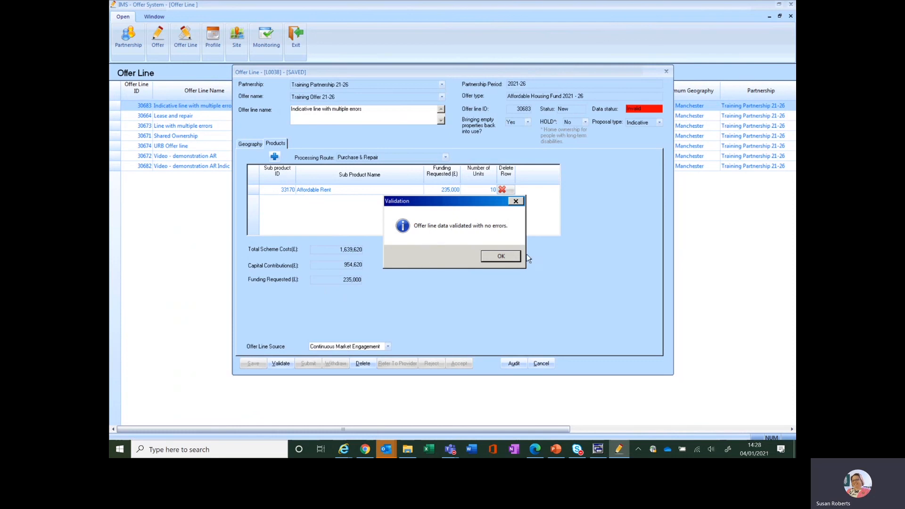
left_click(501, 256)
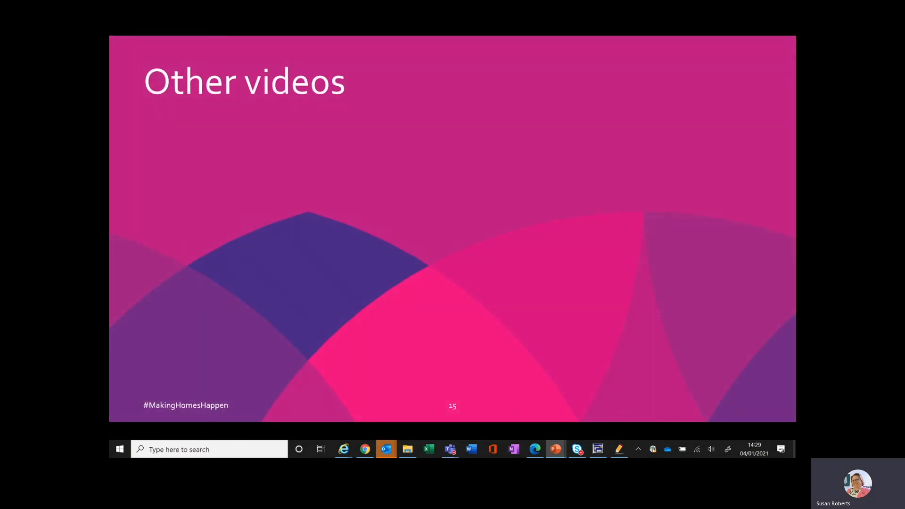
key("Right")
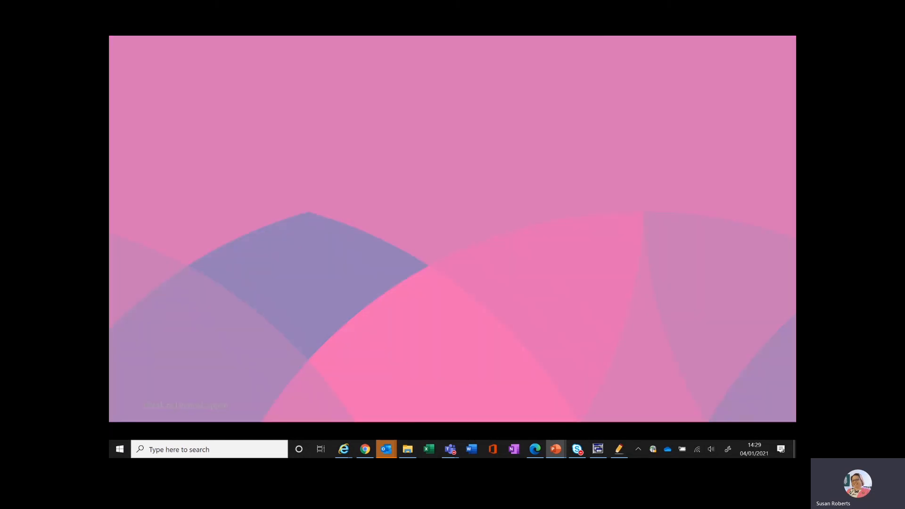